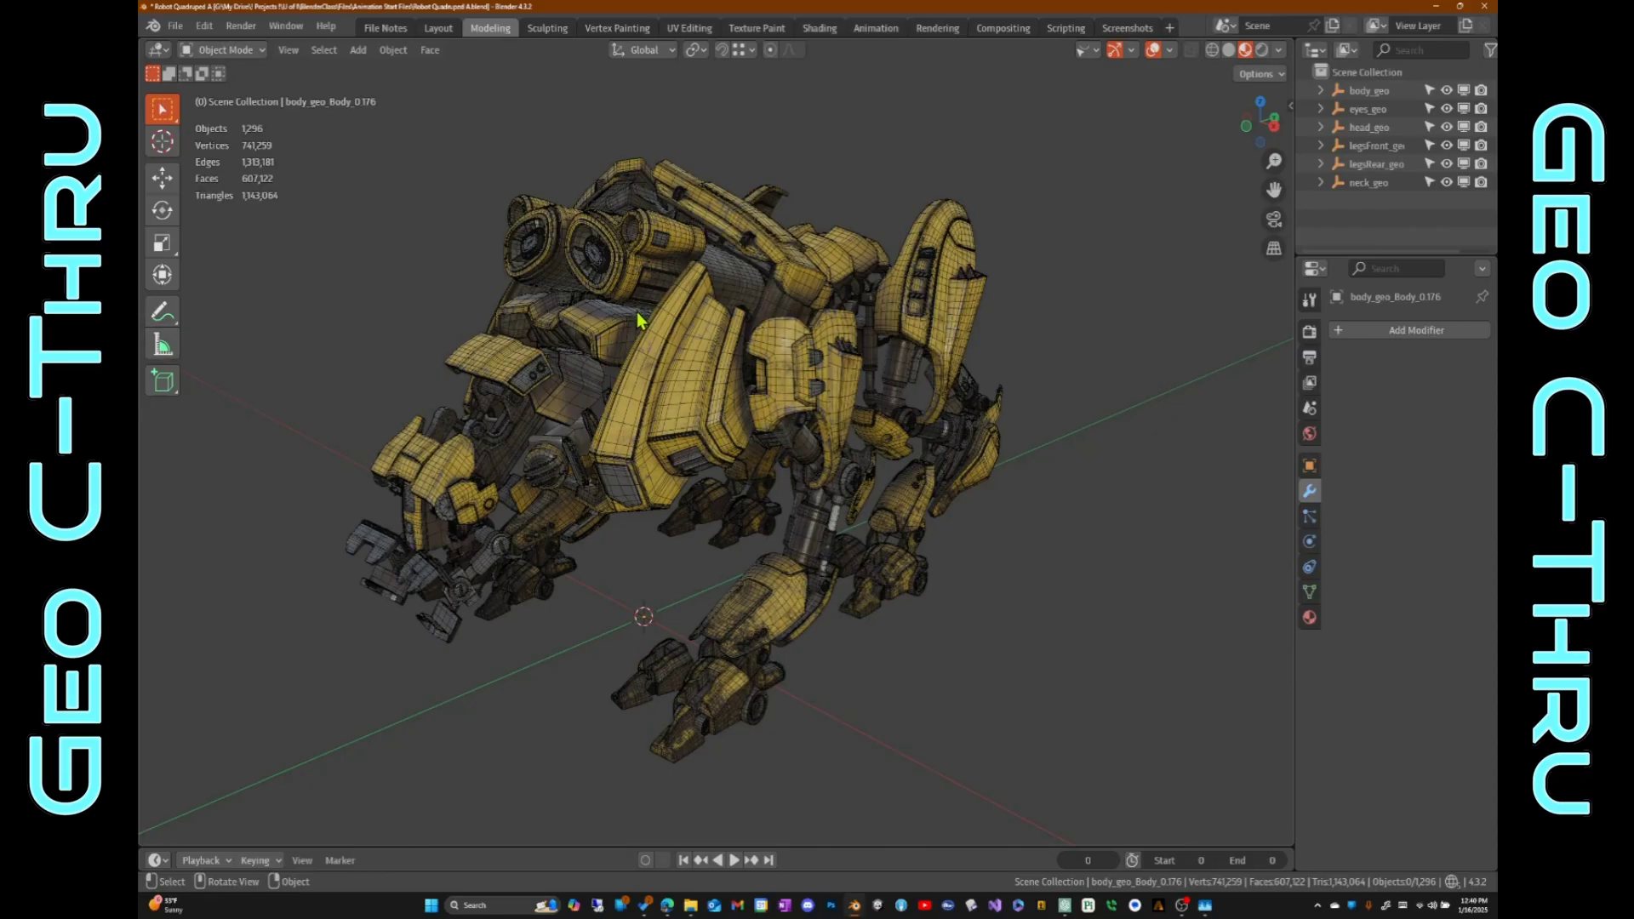
Step: Examine the textured robot from several sides, selecting groups of leg and armour parts and a single small body piece
{"action": "middle_click_drag", "start_coordinate": [679, 341], "coordinate": [642, 394]}
{"action": "left_click_drag", "start_coordinate": [372, 482], "coordinate": [470, 353]}
{"action": "middle_click_drag", "start_coordinate": [545, 407], "coordinate": [681, 350], "text": "shift"}
{"action": "middle_click_drag", "start_coordinate": [680, 350], "coordinate": [813, 318]}
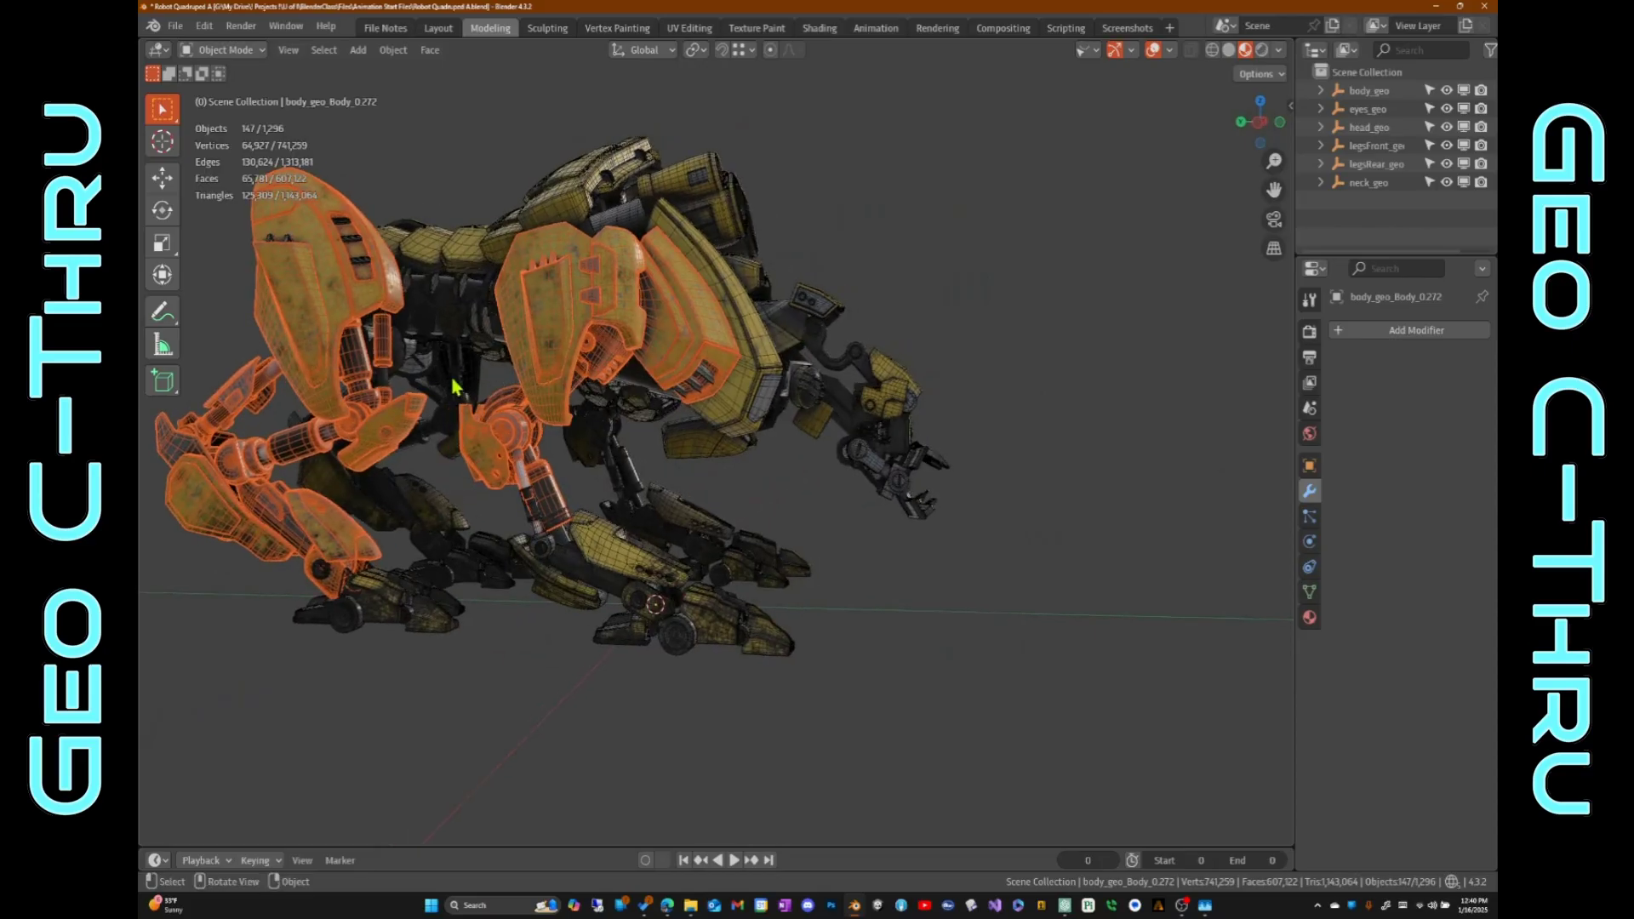
{"action": "left_click_drag", "start_coordinate": [488, 380], "coordinate": [541, 302]}
{"action": "middle_click_drag", "start_coordinate": [500, 317], "coordinate": [766, 371]}
{"action": "middle_click_drag", "start_coordinate": [554, 436], "coordinate": [1241, 96], "text": "shift"}
{"action": "middle_click_drag", "start_coordinate": [400, 390], "coordinate": [962, 204], "text": "shift"}
{"action": "middle_click_drag", "start_coordinate": [653, 284], "coordinate": [799, 324]}
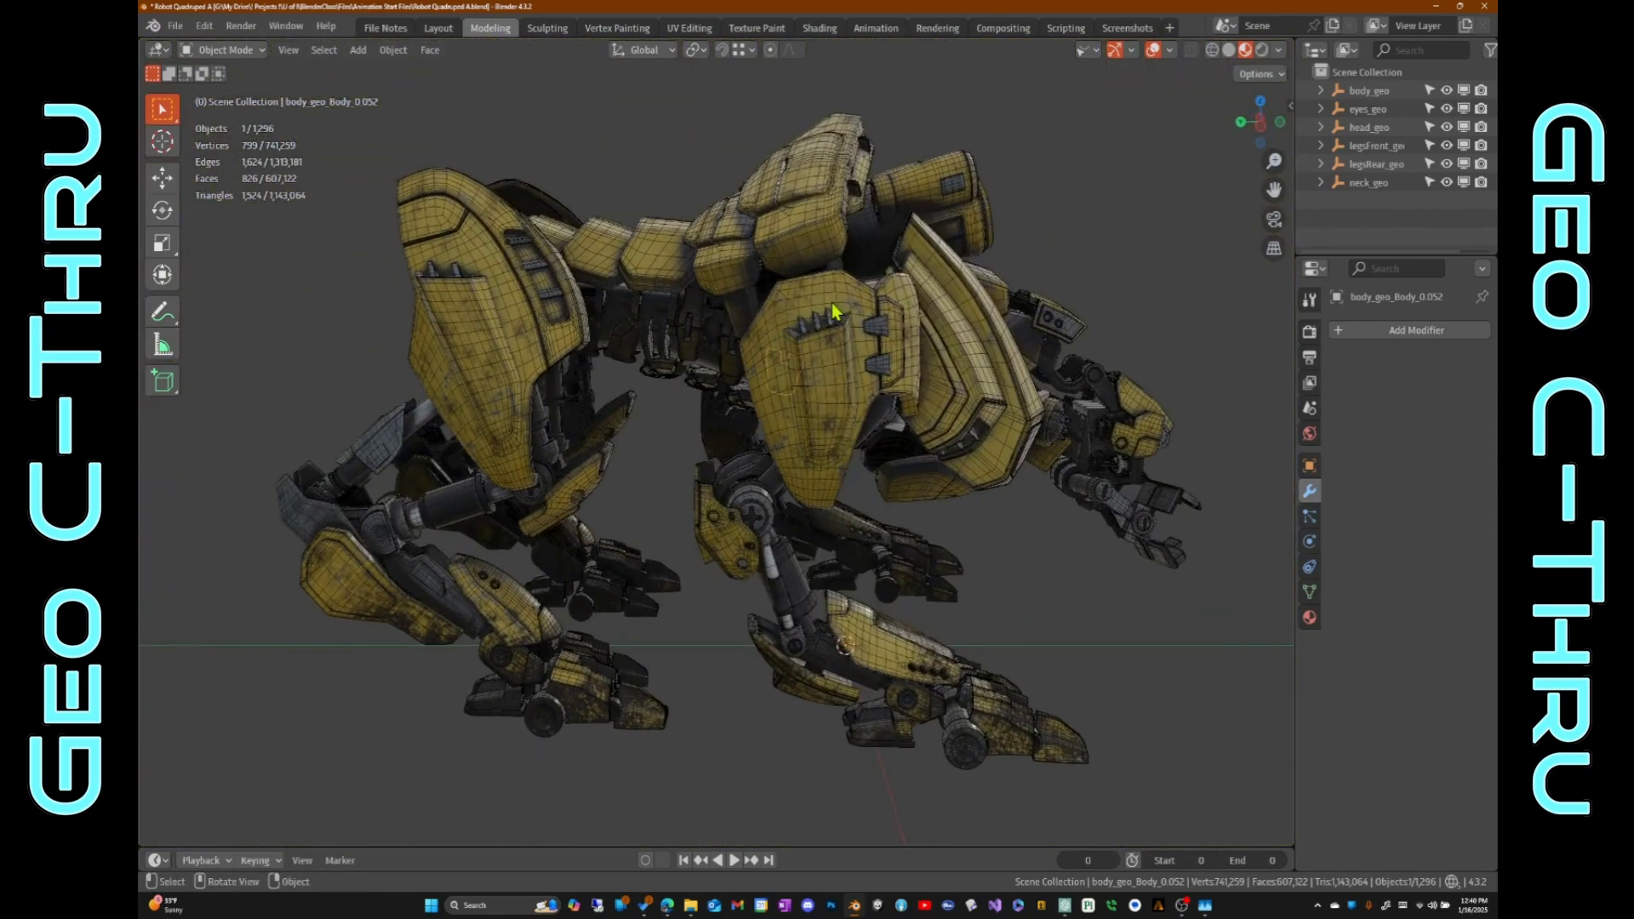
{"action": "middle_click_drag", "start_coordinate": [1047, 216], "coordinate": [1011, 212], "text": "shift"}
Step: Display the robot in solid shading, inspect its mesh, and change the viewport to wireframe shading
{"action": "left_click", "coordinate": [1229, 51]}
{"action": "mouse_move", "coordinate": [762, 445]}
{"action": "middle_mouse_down"}
{"action": "mouse_move", "coordinate": [595, 380]}
{"action": "mouse_move", "coordinate": [740, 285]}
{"action": "mouse_move", "coordinate": [720, 344]}
{"action": "mouse_move", "coordinate": [762, 354]}
{"action": "mouse_move", "coordinate": [766, 293]}
{"action": "middle_mouse_up"}
{"action": "mouse_move", "coordinate": [766, 294]}
{"action": "middle_mouse_down"}
{"action": "mouse_move", "coordinate": [1105, 314]}
{"action": "mouse_move", "coordinate": [787, 302]}
{"action": "middle_mouse_up"}
{"action": "middle_click_drag", "start_coordinate": [787, 302], "coordinate": [791, 285], "text": "ctrl"}
{"action": "left_click", "coordinate": [1211, 49]}
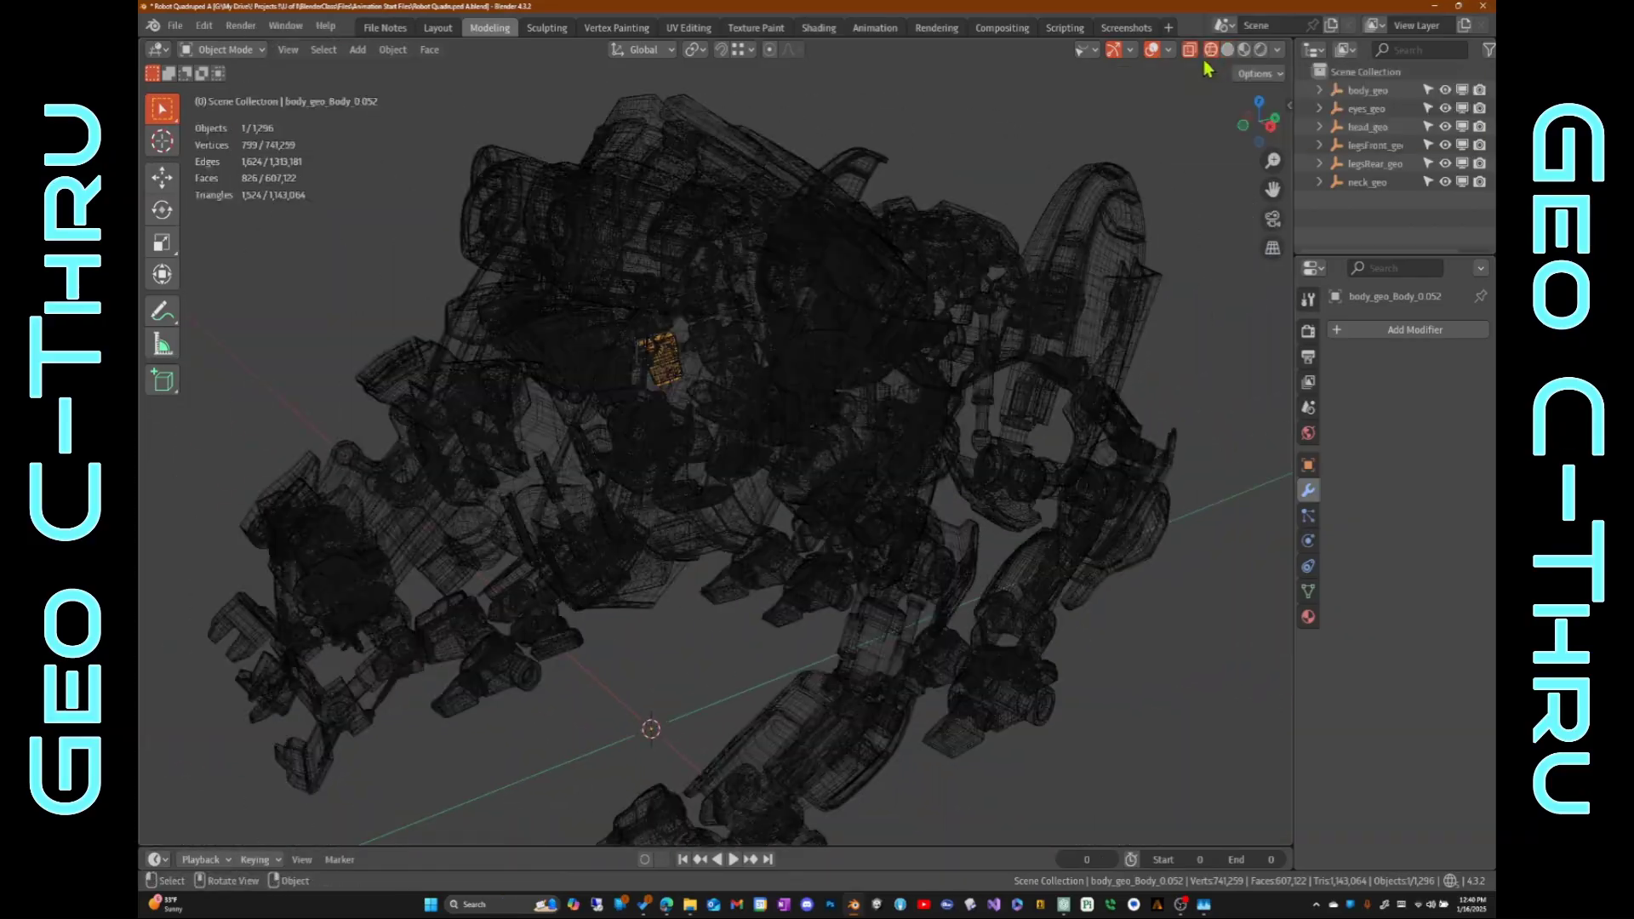
Step: Inspect the small selected body piece up close in wireframe Edit Mode and return to Object Mode
{"action": "mouse_move", "coordinate": [766, 354]}
{"action": "middle_mouse_down"}
{"action": "mouse_move", "coordinate": [650, 308]}
{"action": "mouse_move", "coordinate": [642, 379]}
{"action": "mouse_move", "coordinate": [825, 343]}
{"action": "mouse_move", "coordinate": [668, 313]}
{"action": "mouse_move", "coordinate": [901, 306]}
{"action": "mouse_move", "coordinate": [970, 259]}
{"action": "mouse_move", "coordinate": [728, 322]}
{"action": "mouse_move", "coordinate": [864, 274]}
{"action": "mouse_move", "coordinate": [916, 281]}
{"action": "mouse_move", "coordinate": [846, 280]}
{"action": "mouse_move", "coordinate": [849, 344]}
{"action": "mouse_move", "coordinate": [817, 394]}
{"action": "mouse_move", "coordinate": [876, 411]}
{"action": "mouse_move", "coordinate": [876, 456]}
{"action": "mouse_move", "coordinate": [815, 479]}
{"action": "mouse_move", "coordinate": [809, 423]}
{"action": "mouse_move", "coordinate": [908, 449]}
{"action": "mouse_move", "coordinate": [269, 54]}
{"action": "middle_mouse_up"}
{"action": "scroll", "coordinate": [842, 289], "scroll_direction": "up", "scroll_amount": 5}
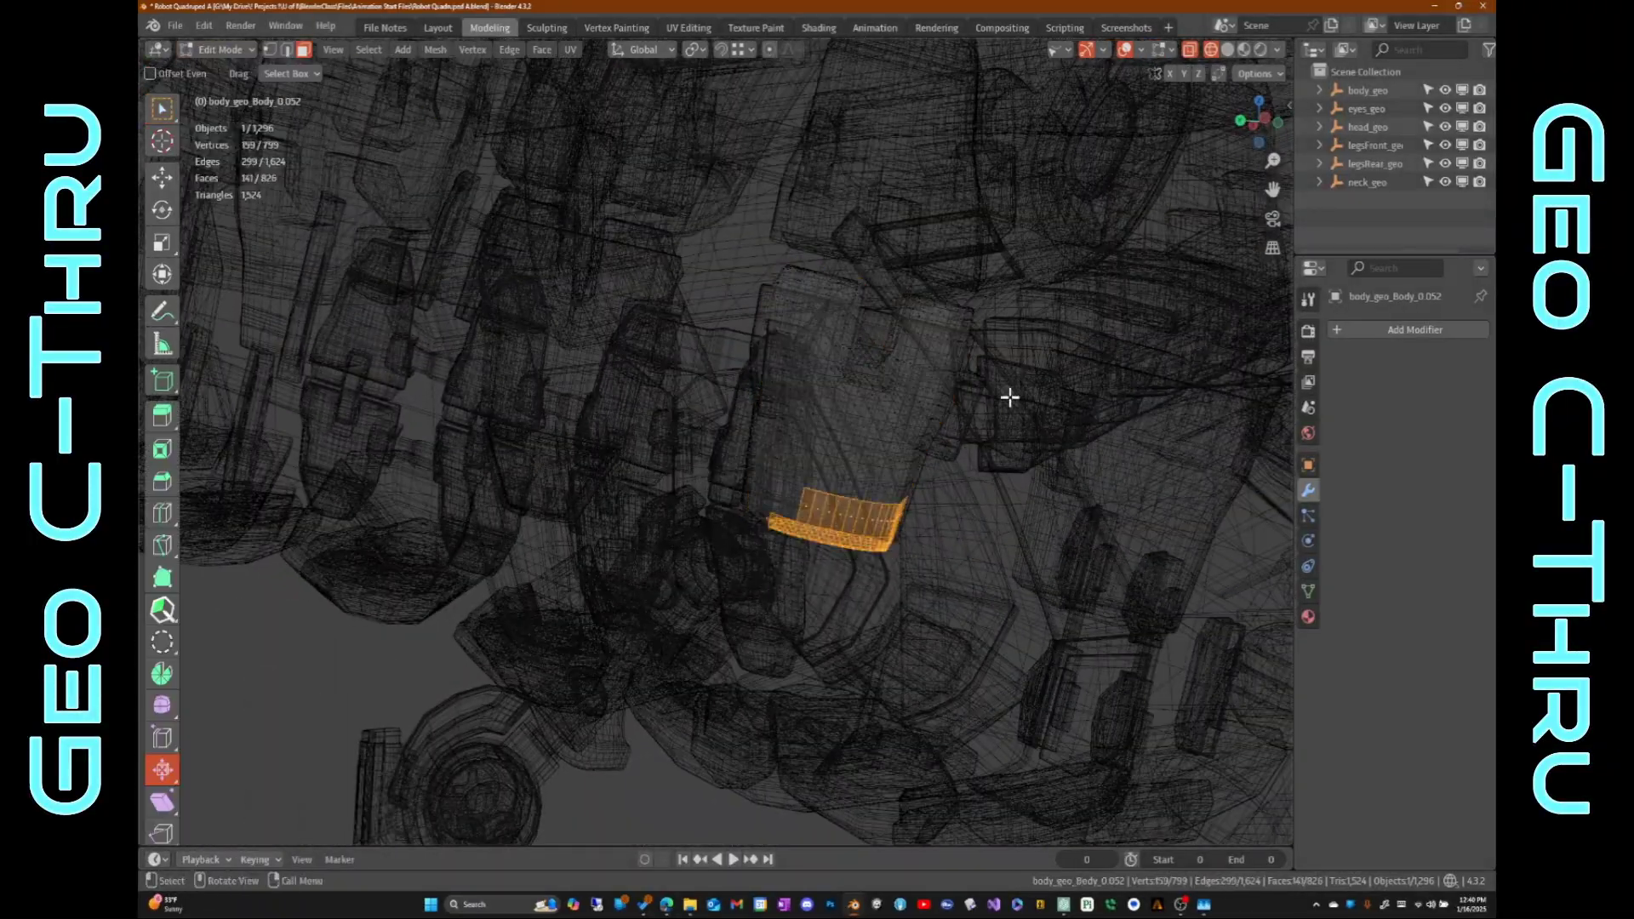
{"action": "key", "text": "Tab"}
{"action": "scroll", "coordinate": [879, 398], "scroll_direction": "down", "scroll_amount": 8}
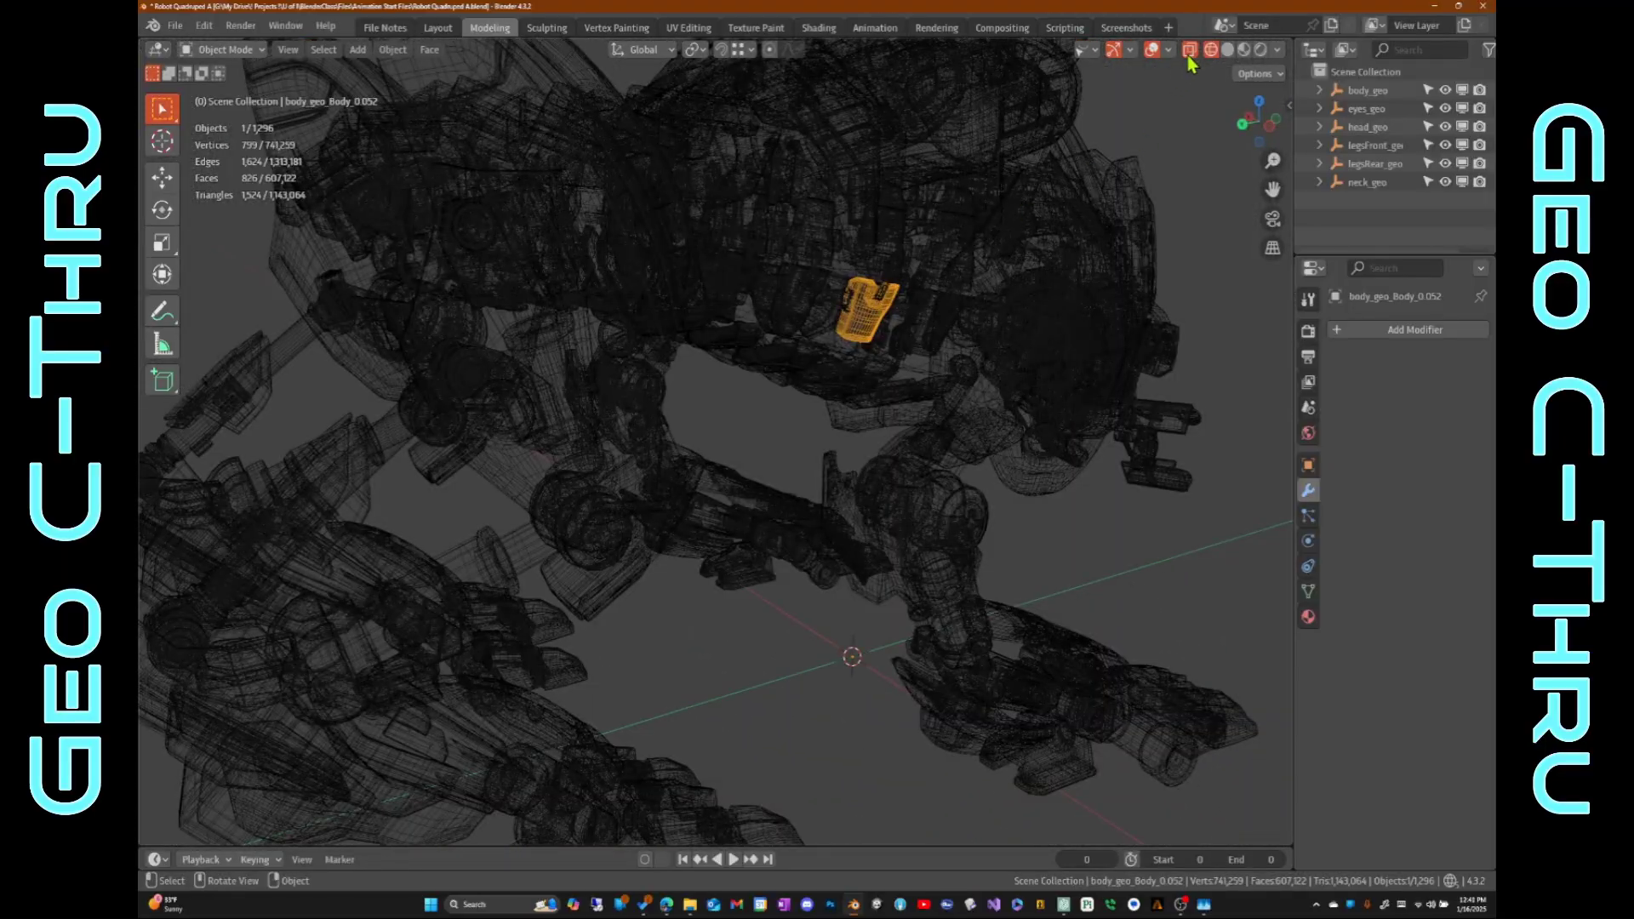
Step: Turn off X-ray in the wireframe view and switch the viewport back to solid shading
{"action": "left_click", "coordinate": [1189, 52]}
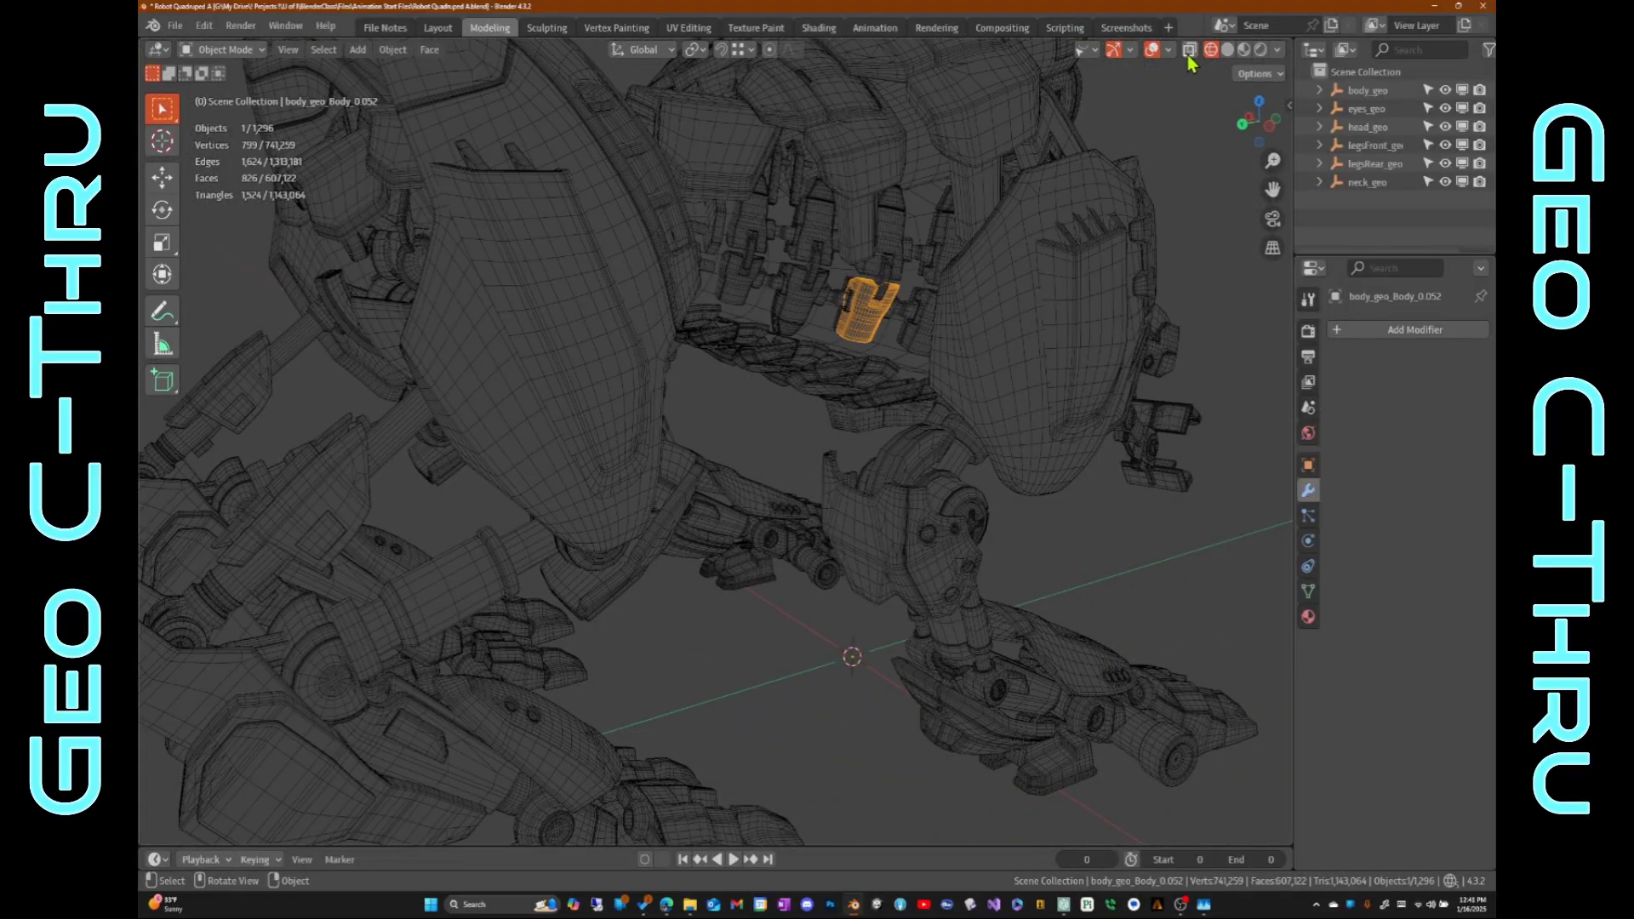
{"action": "middle_click_drag", "start_coordinate": [882, 260], "coordinate": [1216, 93]}
{"action": "left_click", "coordinate": [1226, 50]}
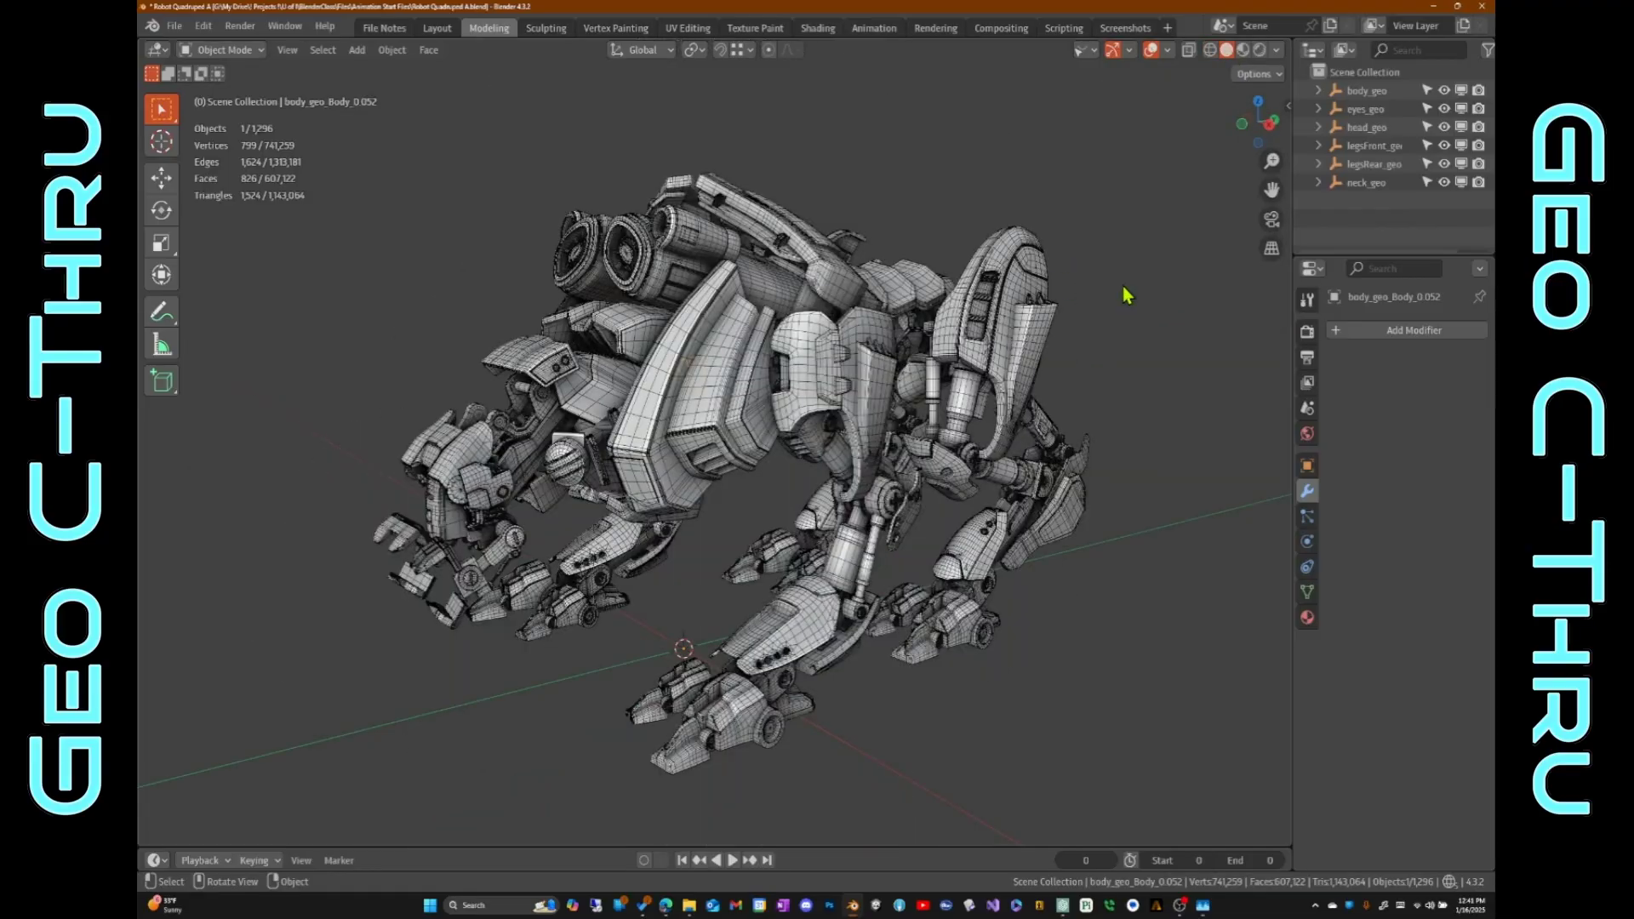
Step: Show the Geo-C-Thru controls in the viewport sidebar and enable Non-Selected Transparency
{"action": "left_click", "coordinate": [1288, 106]}
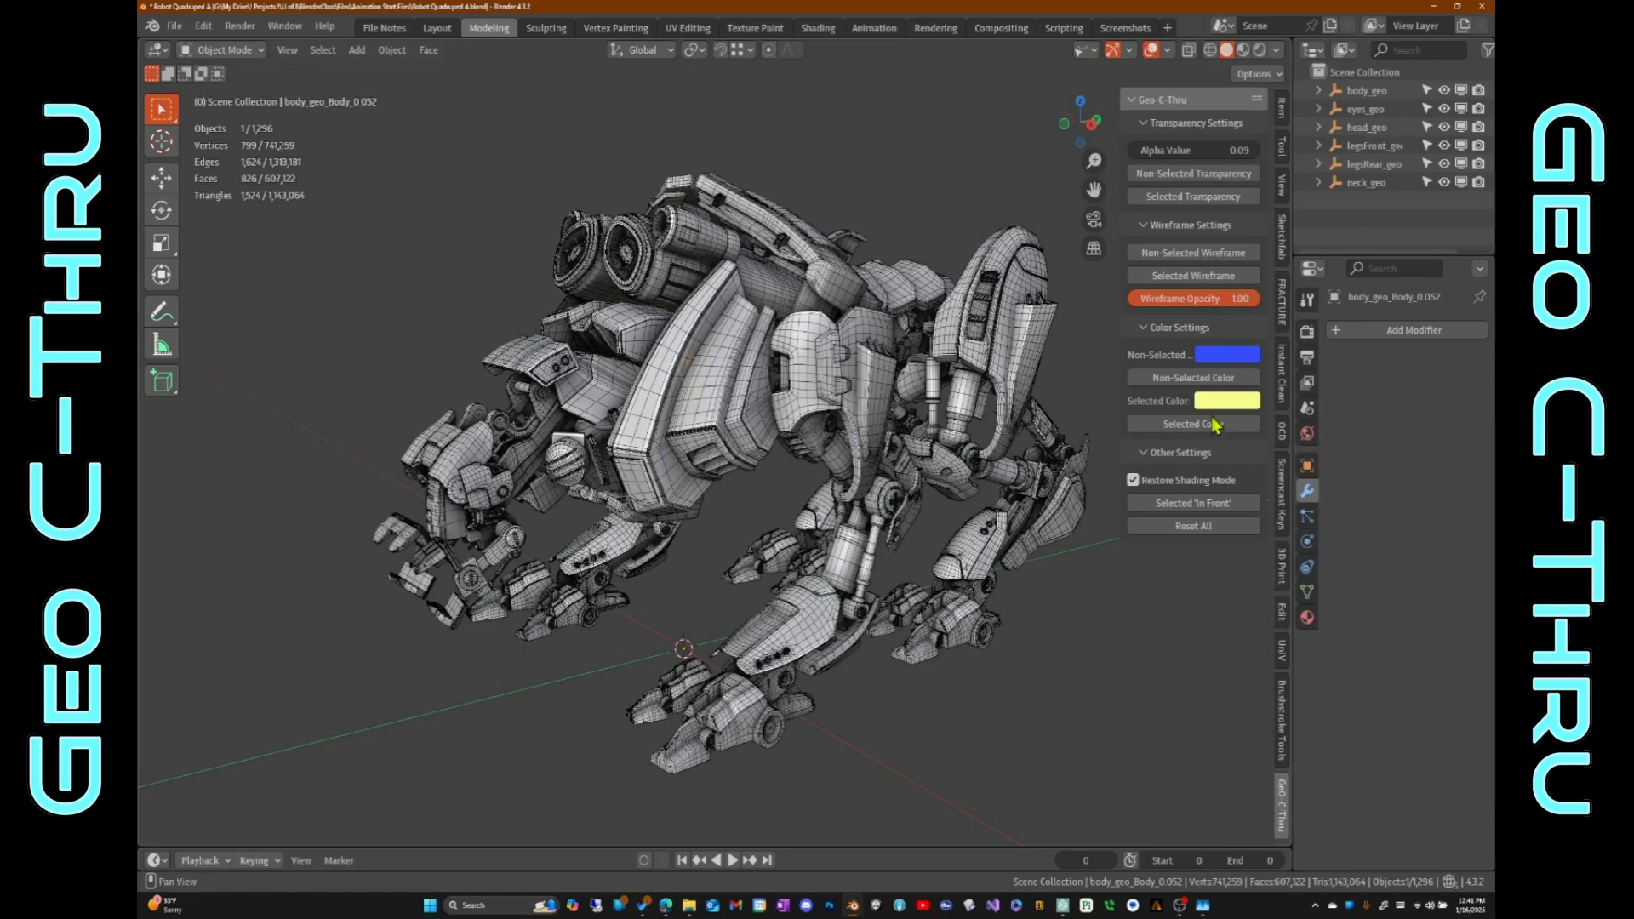
{"action": "middle_click_drag", "start_coordinate": [958, 358], "coordinate": [732, 322]}
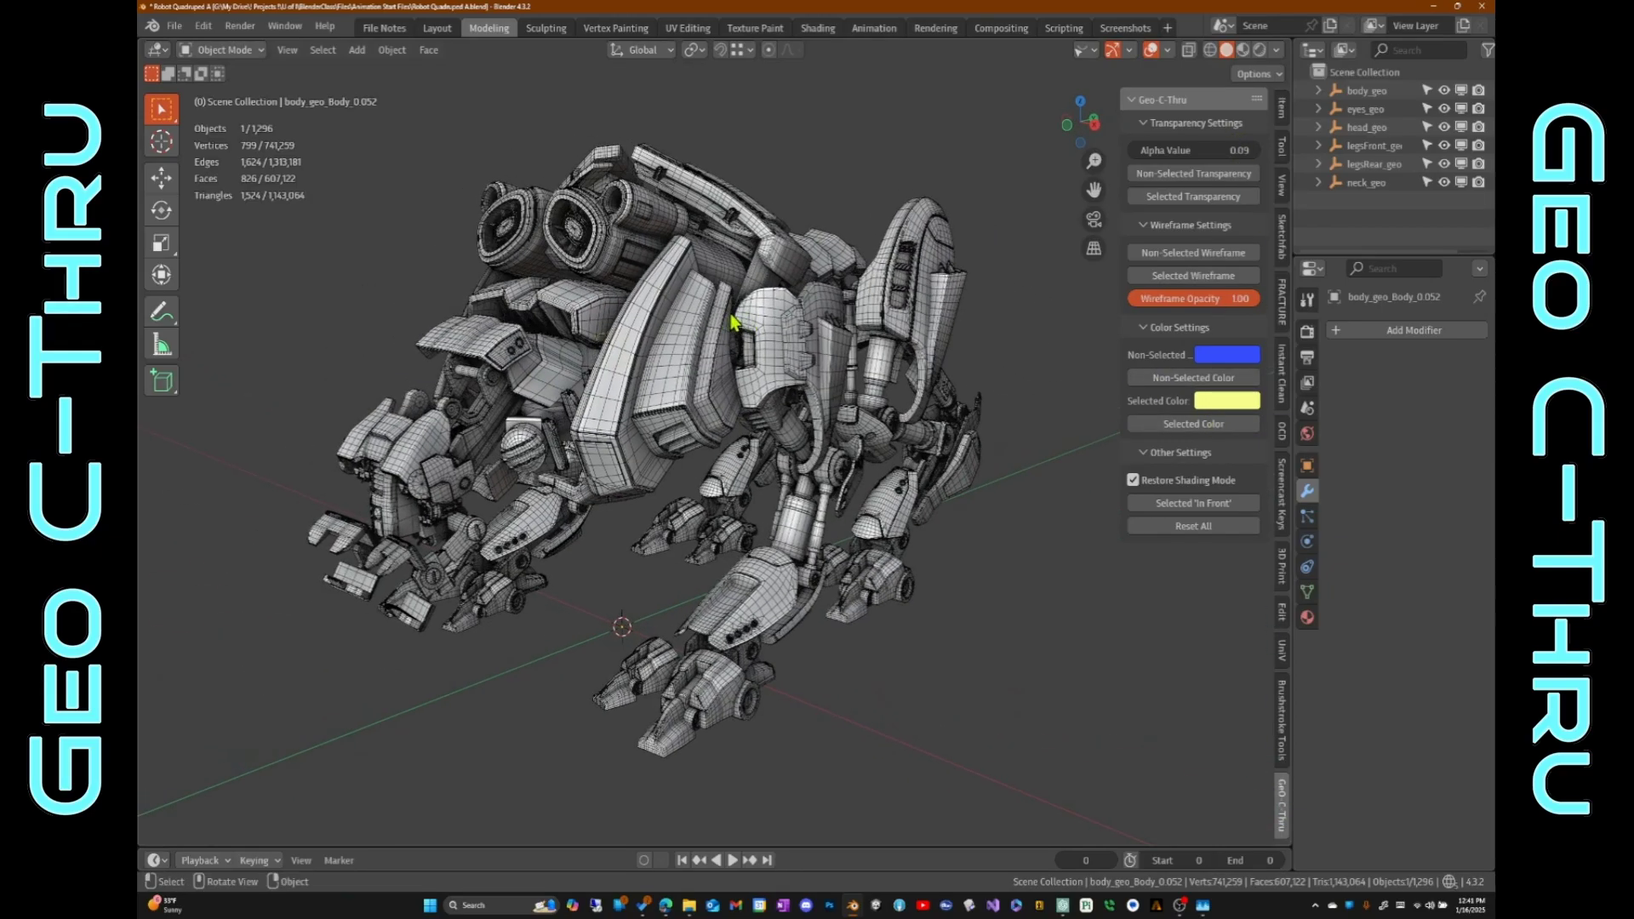
{"action": "left_click", "coordinate": [1182, 177]}
{"action": "mouse_move", "coordinate": [558, 375]}
{"action": "middle_mouse_down"}
{"action": "mouse_move", "coordinate": [587, 357]}
{"action": "mouse_move", "coordinate": [846, 336]}
{"action": "mouse_move", "coordinate": [561, 346]}
{"action": "mouse_move", "coordinate": [868, 277]}
{"action": "mouse_move", "coordinate": [769, 300]}
{"action": "mouse_move", "coordinate": [955, 317]}
{"action": "mouse_move", "coordinate": [832, 354]}
{"action": "mouse_move", "coordinate": [872, 383]}
{"action": "mouse_move", "coordinate": [941, 379]}
{"action": "mouse_move", "coordinate": [846, 361]}
{"action": "mouse_move", "coordinate": [791, 300]}
{"action": "mouse_move", "coordinate": [698, 362]}
{"action": "mouse_move", "coordinate": [591, 371]}
{"action": "mouse_move", "coordinate": [834, 288]}
{"action": "mouse_move", "coordinate": [679, 341]}
{"action": "mouse_move", "coordinate": [532, 358]}
{"action": "middle_mouse_up"}
Step: Select the large cannon on the robot's back and set the transparency Alpha Value to 0.04
{"action": "left_click", "coordinate": [775, 262]}
{"action": "left_click", "coordinate": [953, 233]}
{"action": "middle_click_drag", "start_coordinate": [713, 327], "coordinate": [1009, 238]}
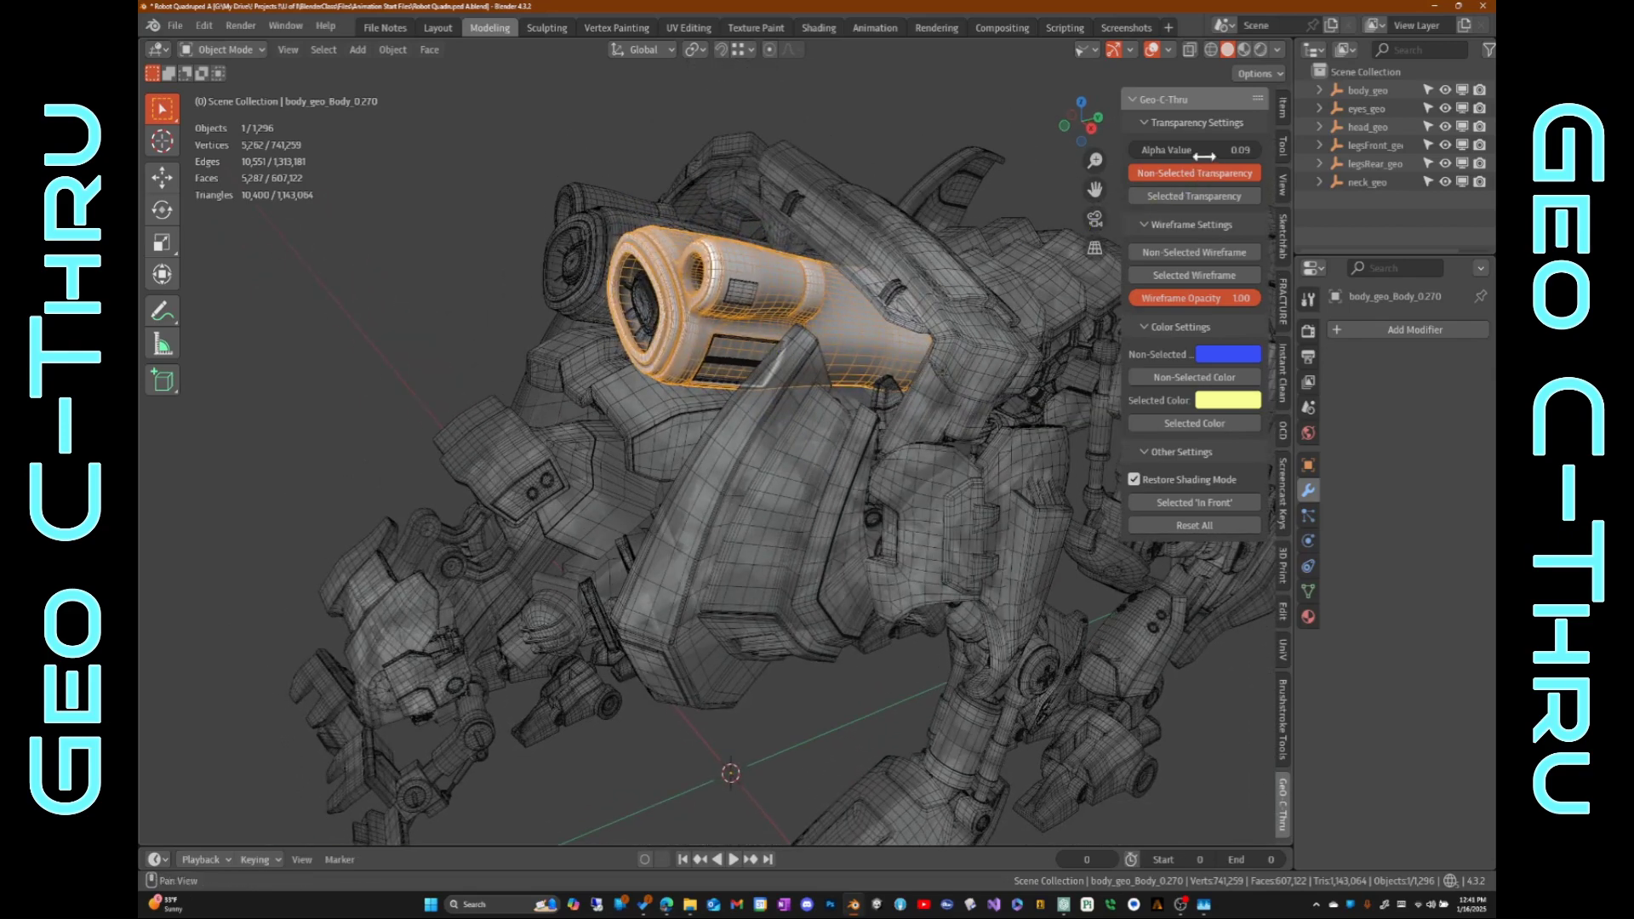
{"action": "left_click_drag", "start_coordinate": [1209, 150], "coordinate": [1378, 154]}
{"action": "left_click_drag", "start_coordinate": [1151, 151], "coordinate": [1417, 150]}
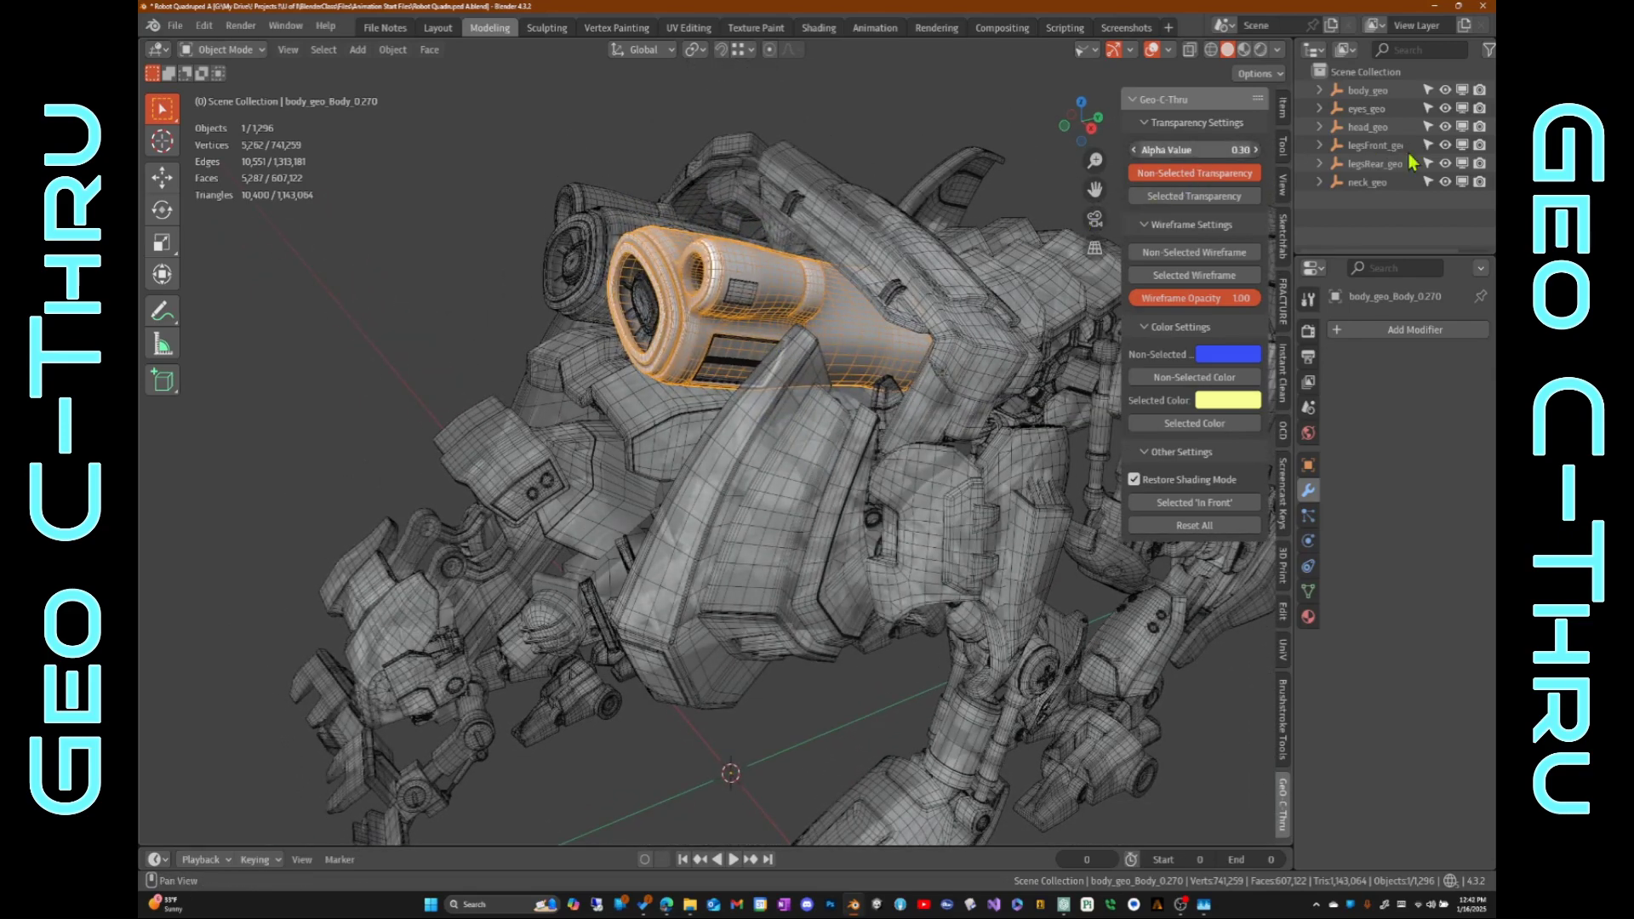
{"action": "left_click_drag", "start_coordinate": [1217, 140], "coordinate": [609, 174]}
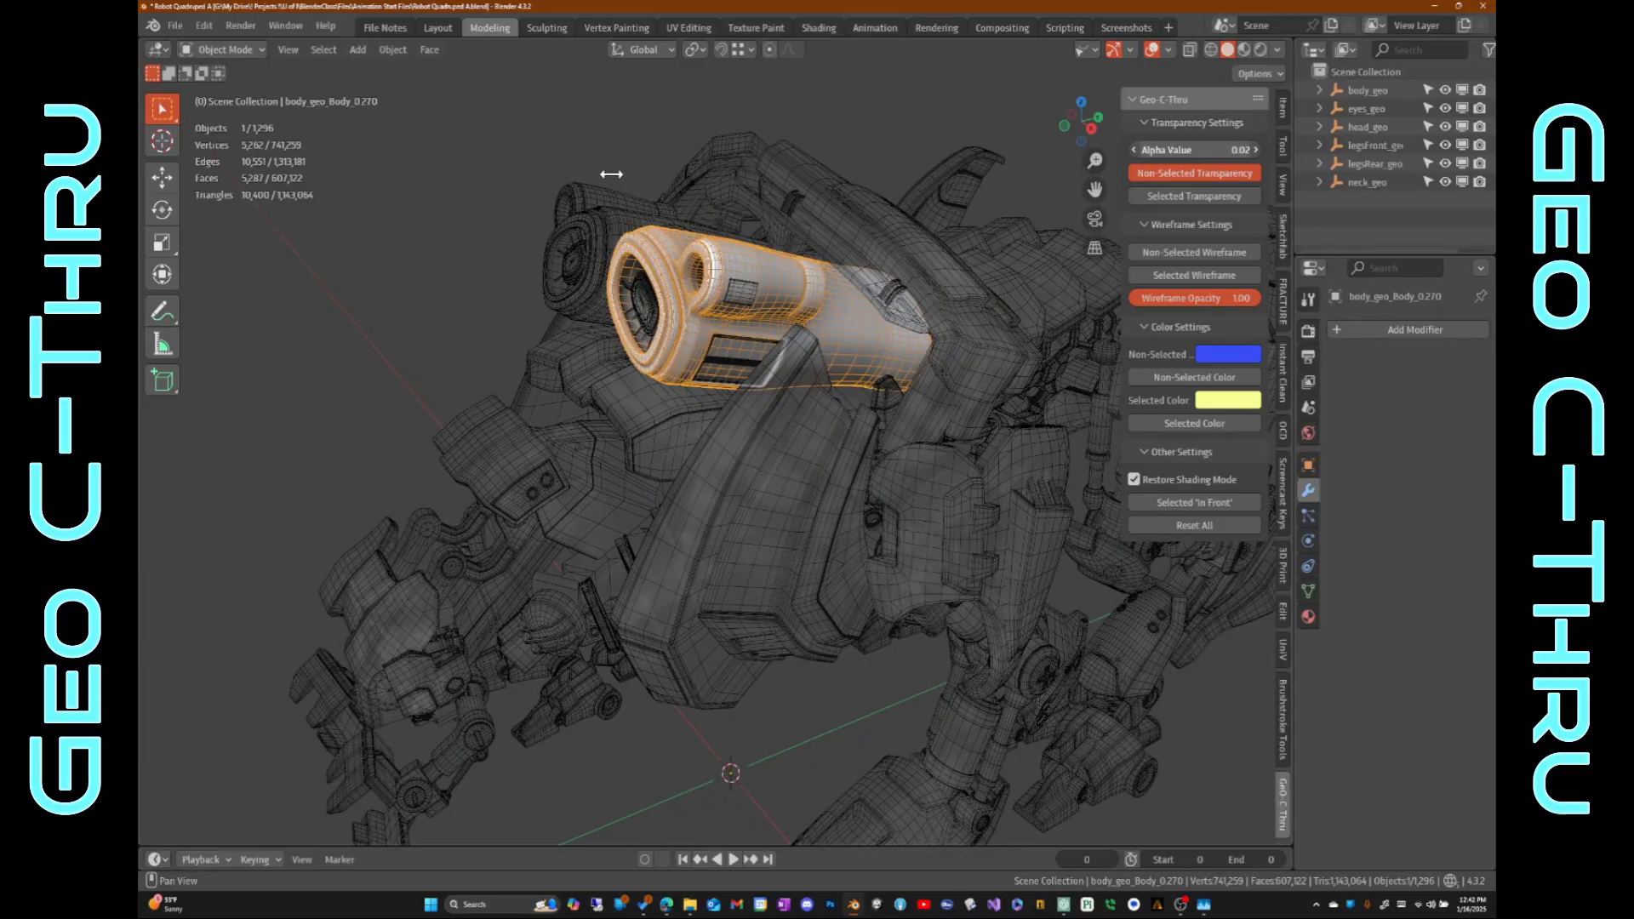
{"action": "middle_click_drag", "start_coordinate": [724, 330], "coordinate": [1102, 245]}
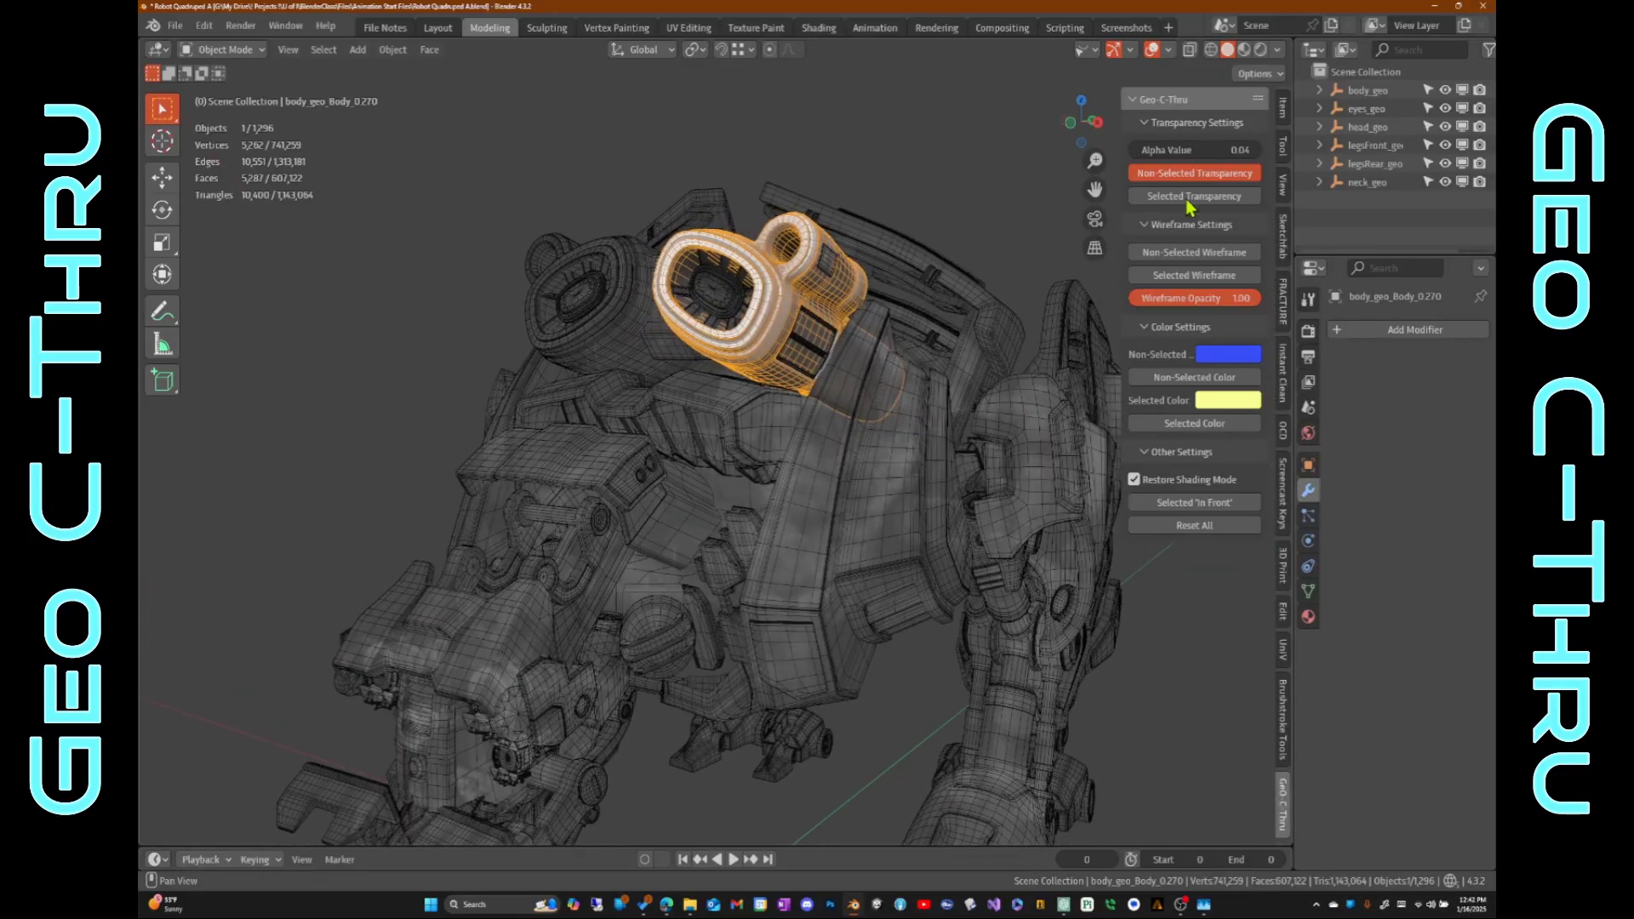
Step: Turn off Non-Selected Transparency and make the selected objects transparent instead
{"action": "left_click", "coordinate": [1183, 174]}
{"action": "middle_click_drag", "start_coordinate": [979, 281], "coordinate": [772, 334]}
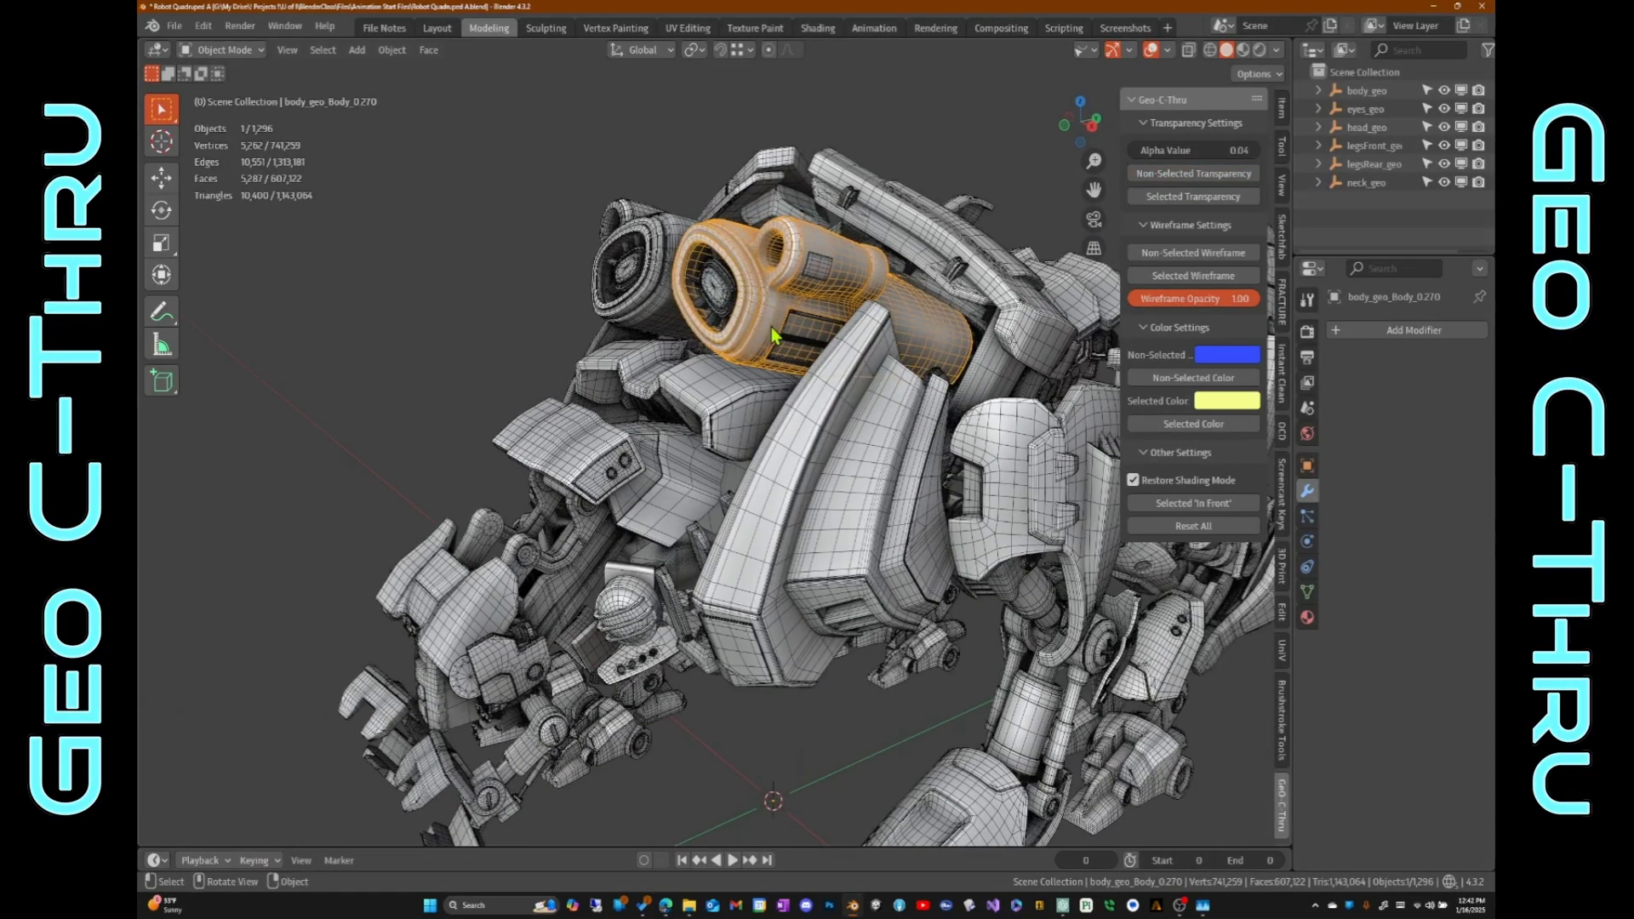
{"action": "left_click", "coordinate": [1179, 202]}
{"action": "middle_click_drag", "start_coordinate": [936, 256], "coordinate": [690, 300]}
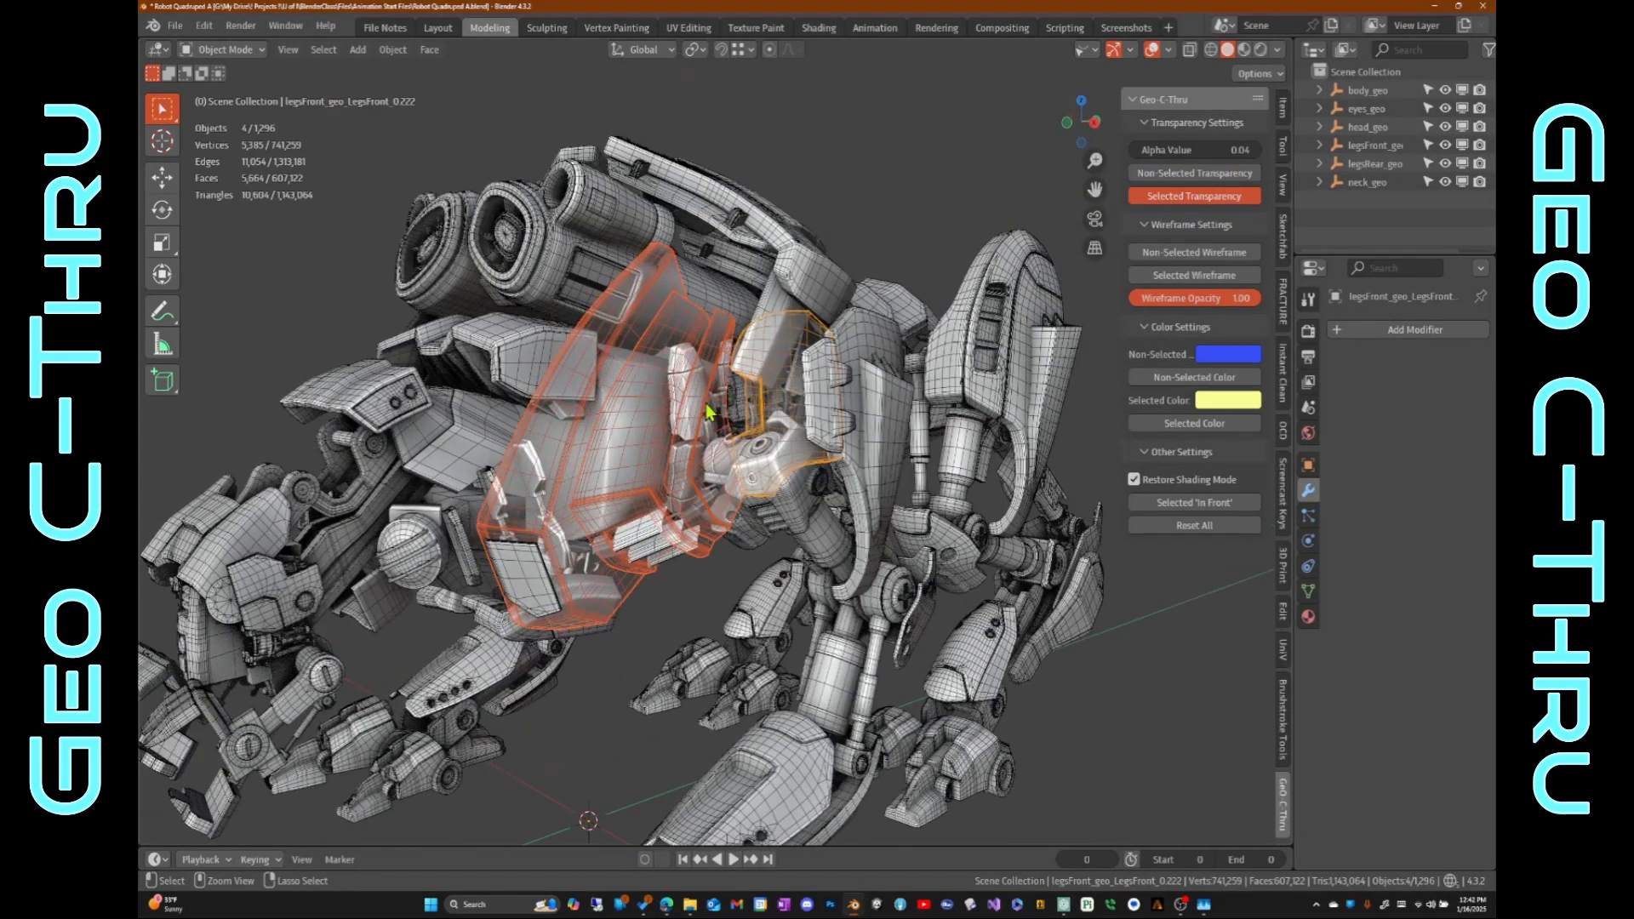
Step: Add more front leg armour plates to the selection and turn off Selected Transparency
{"action": "scroll", "coordinate": [751, 381], "scroll_direction": "up", "scroll_amount": 4}
{"action": "scroll", "coordinate": [911, 385], "scroll_direction": "down", "scroll_amount": 2}
{"action": "middle_click_drag", "start_coordinate": [910, 385], "coordinate": [796, 293]}
{"action": "left_click", "coordinate": [764, 337], "text": "shift"}
{"action": "left_click", "coordinate": [1175, 202]}
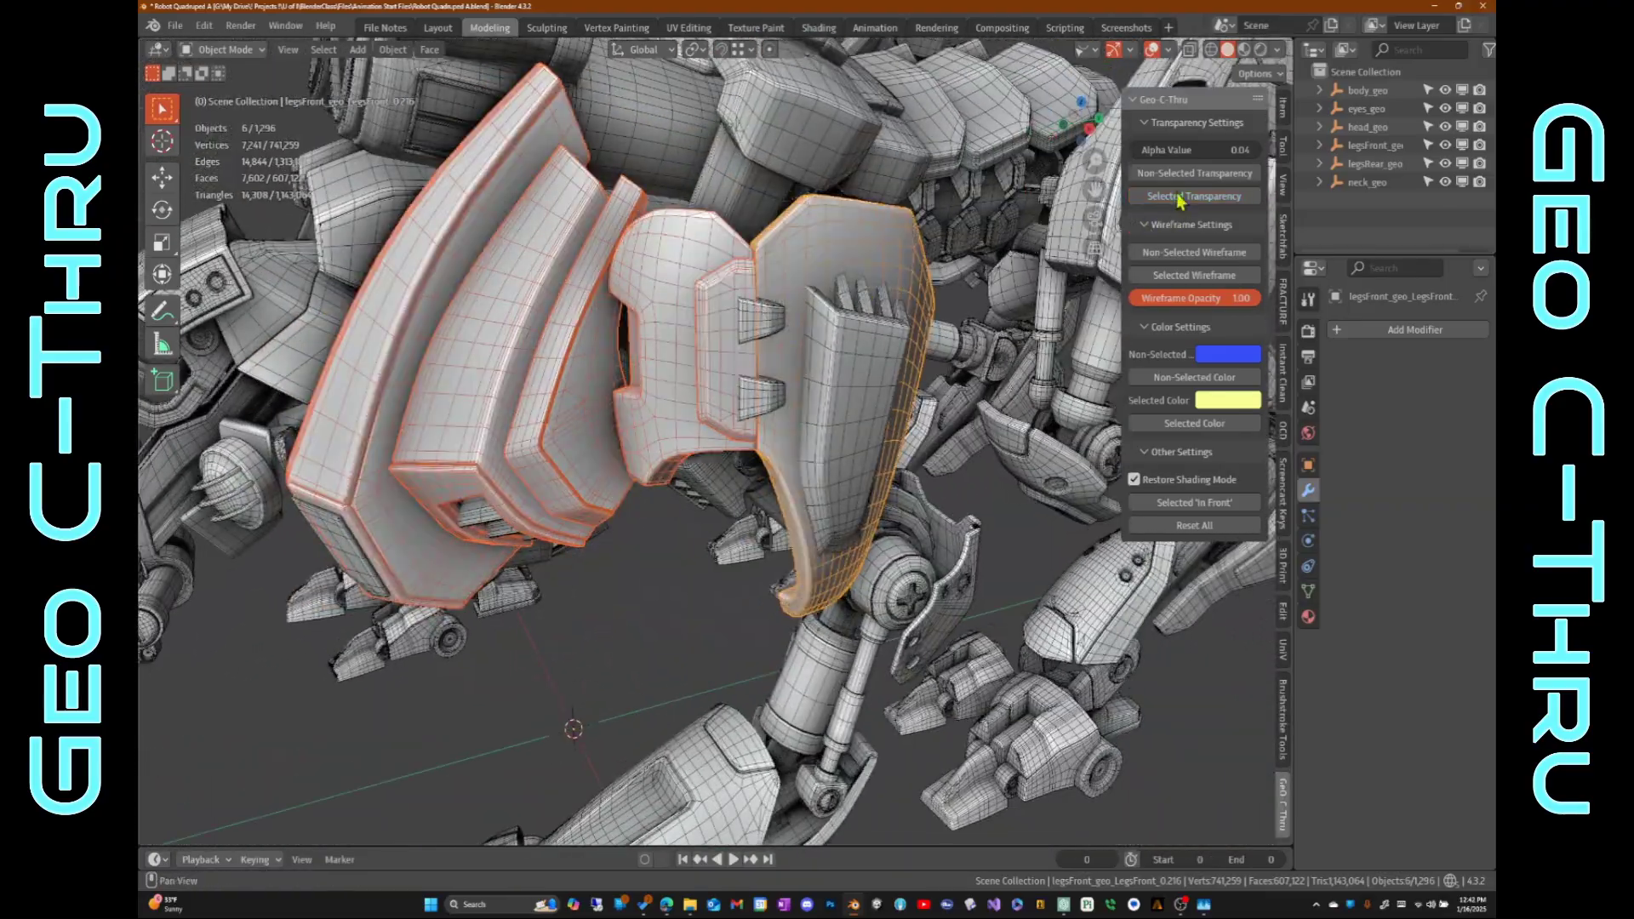
{"action": "middle_click_drag", "start_coordinate": [800, 369], "coordinate": [871, 275], "text": "ctrl"}
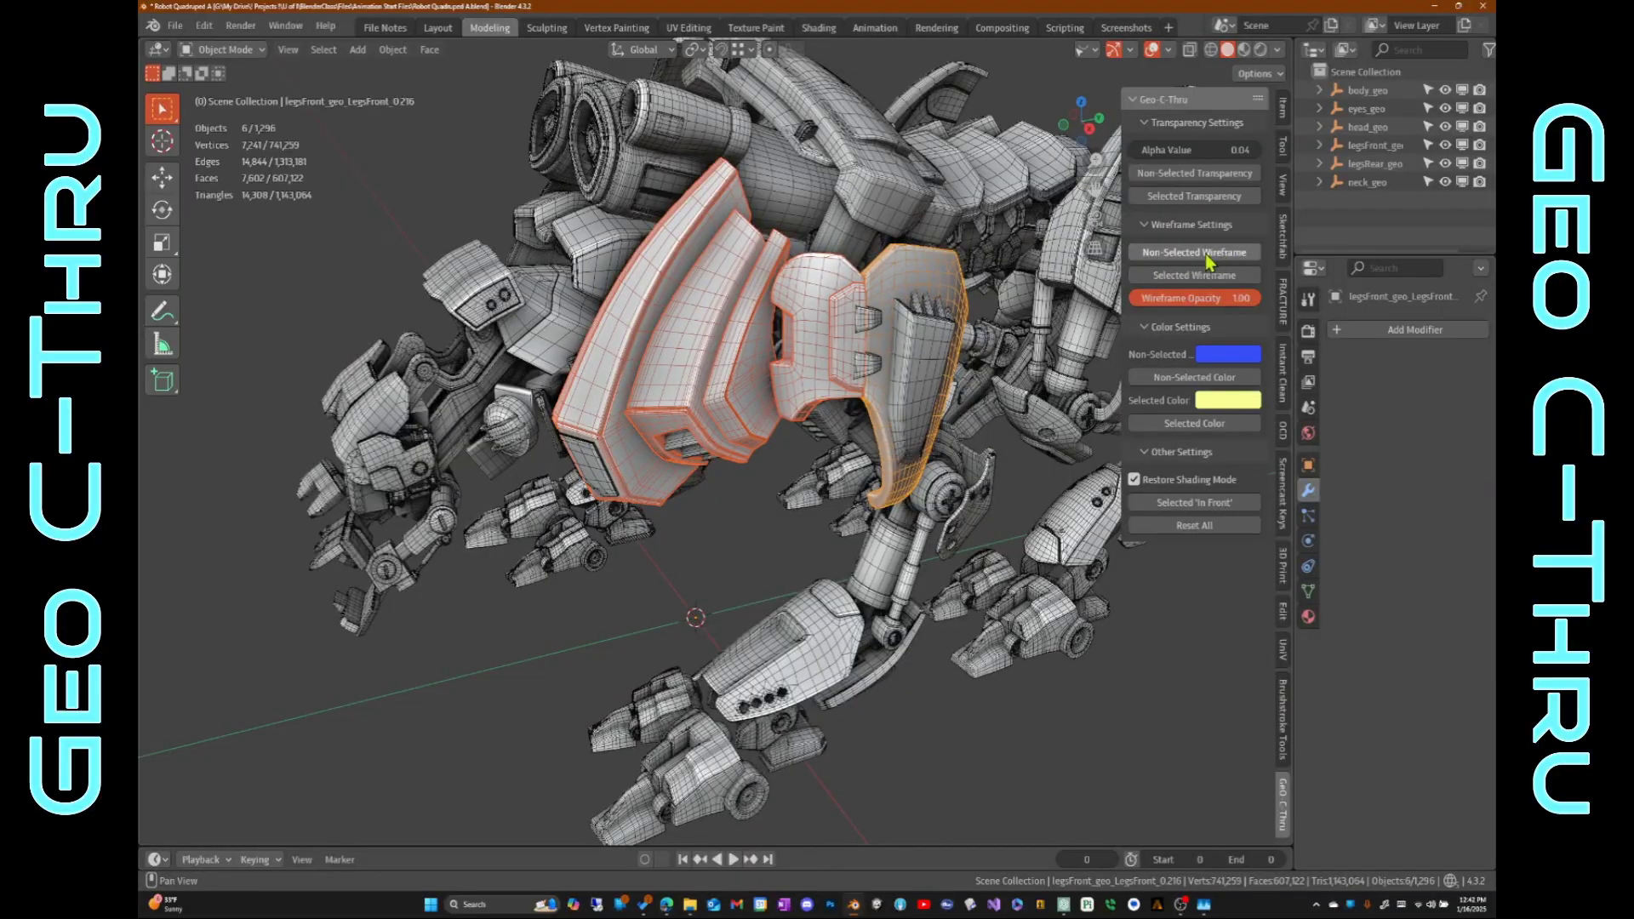
Step: Turn on Non-Selected Wireframe, isolate the main body shell as the selection, and set Wireframe Opacity to 0.45
{"action": "left_click", "coordinate": [1180, 256]}
{"action": "middle_click_drag", "start_coordinate": [766, 307], "coordinate": [733, 278]}
{"action": "scroll", "coordinate": [879, 463], "scroll_direction": "down", "scroll_amount": 2}
{"action": "left_click", "coordinate": [891, 540]}
{"action": "scroll", "coordinate": [886, 486], "scroll_direction": "down", "scroll_amount": 4}
{"action": "middle_click_drag", "start_coordinate": [877, 426], "coordinate": [1133, 351]}
{"action": "left_click_drag", "start_coordinate": [1222, 306], "coordinate": [1113, 290]}
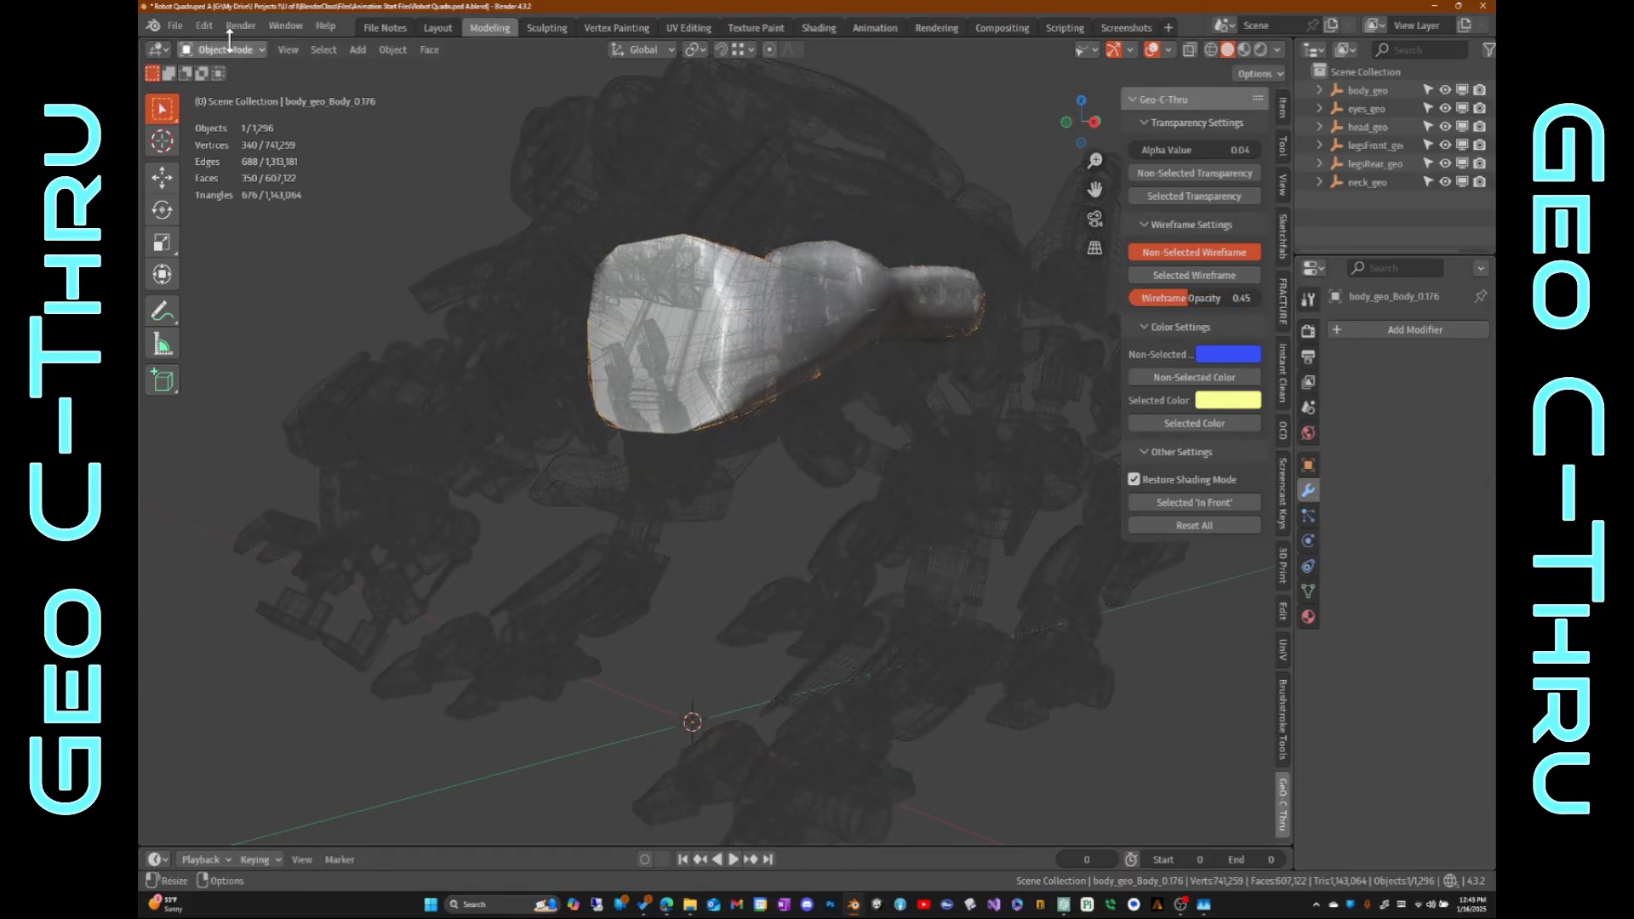
Step: Select faces on the main body shell in Edit Mode, inspect them among the wireframed parts, and return to Object Mode
{"action": "left_click", "coordinate": [235, 92]}
{"action": "key", "text": "KP_Decimal"}
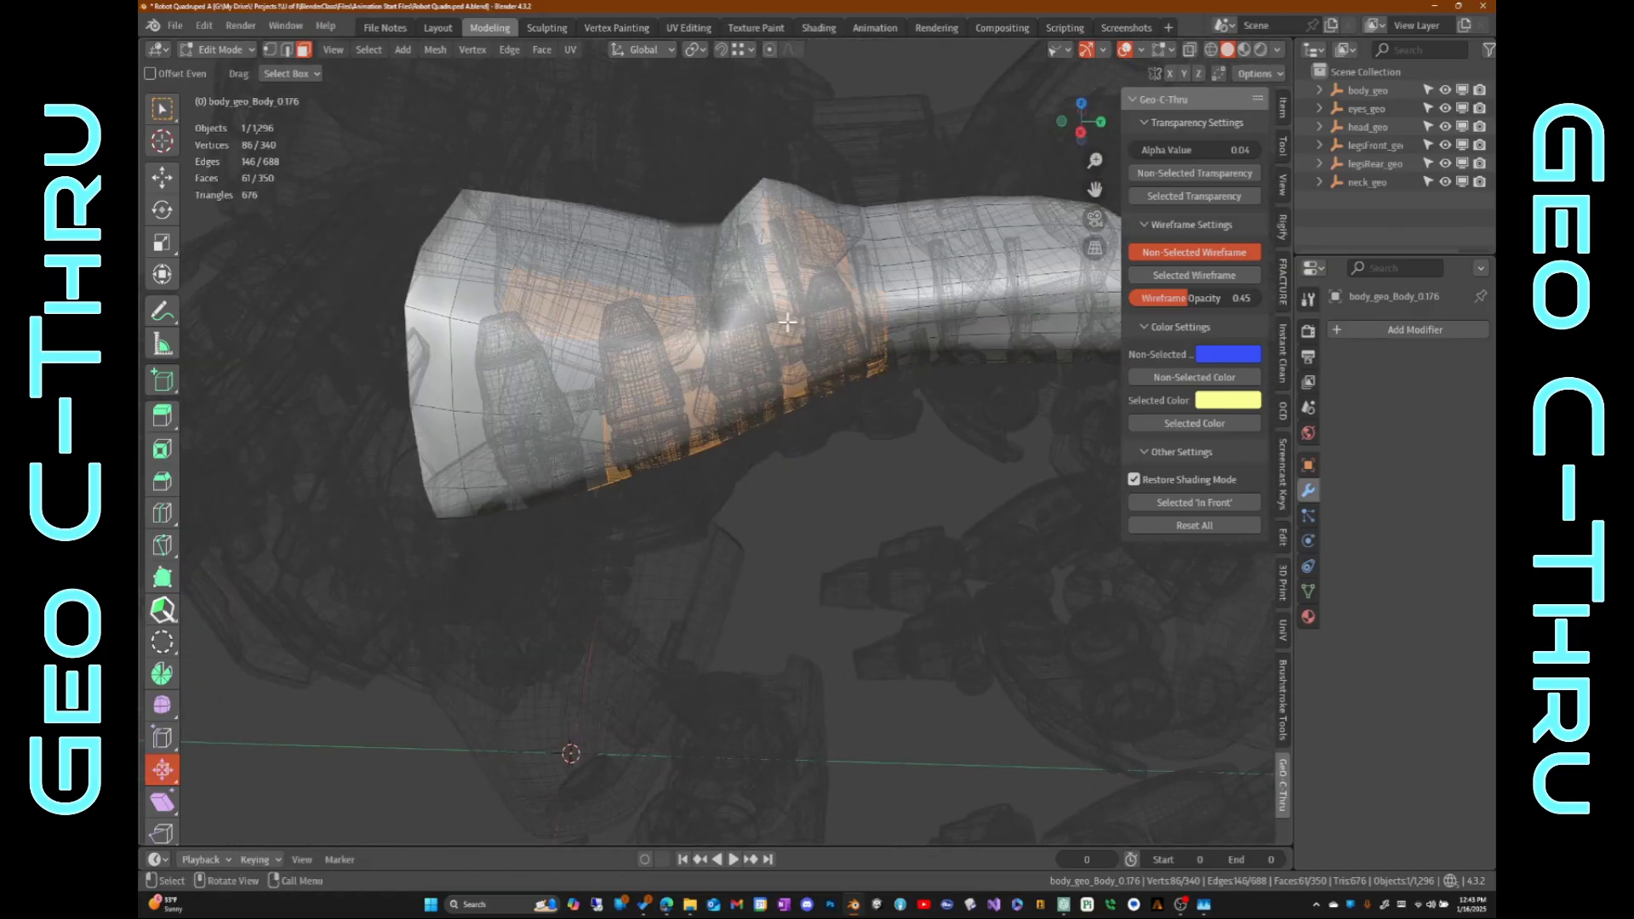
{"action": "middle_click_drag", "start_coordinate": [504, 351], "coordinate": [705, 286]}
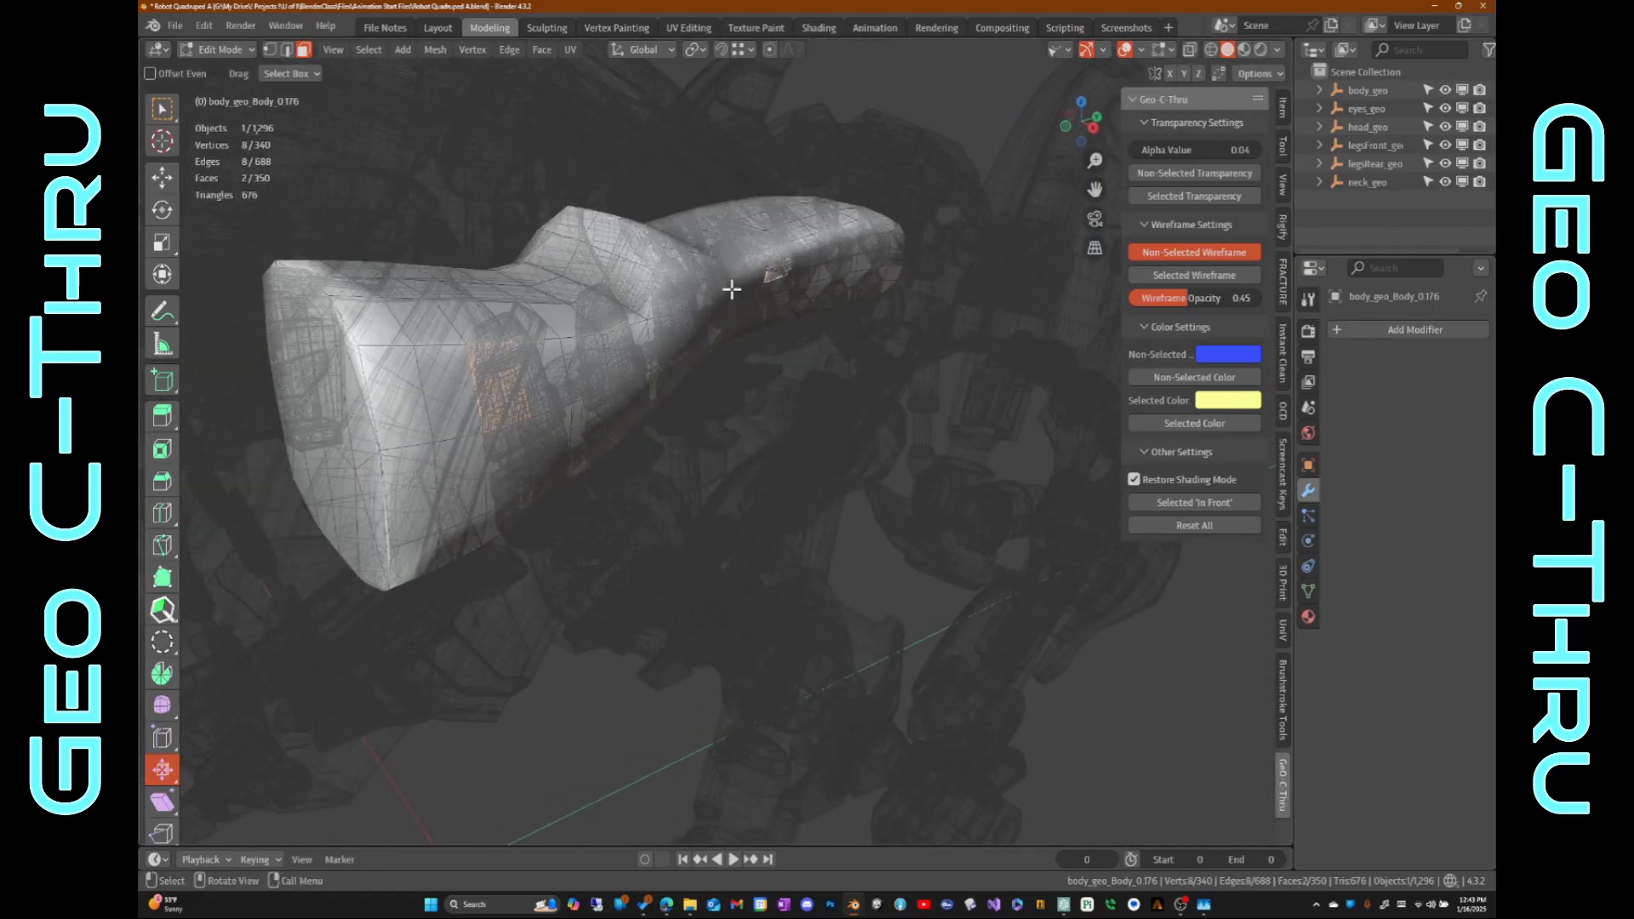
{"action": "mouse_move", "coordinate": [547, 371]}
{"action": "middle_mouse_down"}
{"action": "mouse_move", "coordinate": [693, 339]}
{"action": "mouse_move", "coordinate": [897, 346]}
{"action": "mouse_move", "coordinate": [740, 332]}
{"action": "mouse_move", "coordinate": [823, 382]}
{"action": "mouse_move", "coordinate": [570, 393]}
{"action": "middle_mouse_up"}
{"action": "left_click", "coordinate": [824, 382]}
{"action": "middle_click_drag", "start_coordinate": [991, 430], "coordinate": [849, 402]}
{"action": "key", "text": "Tab"}
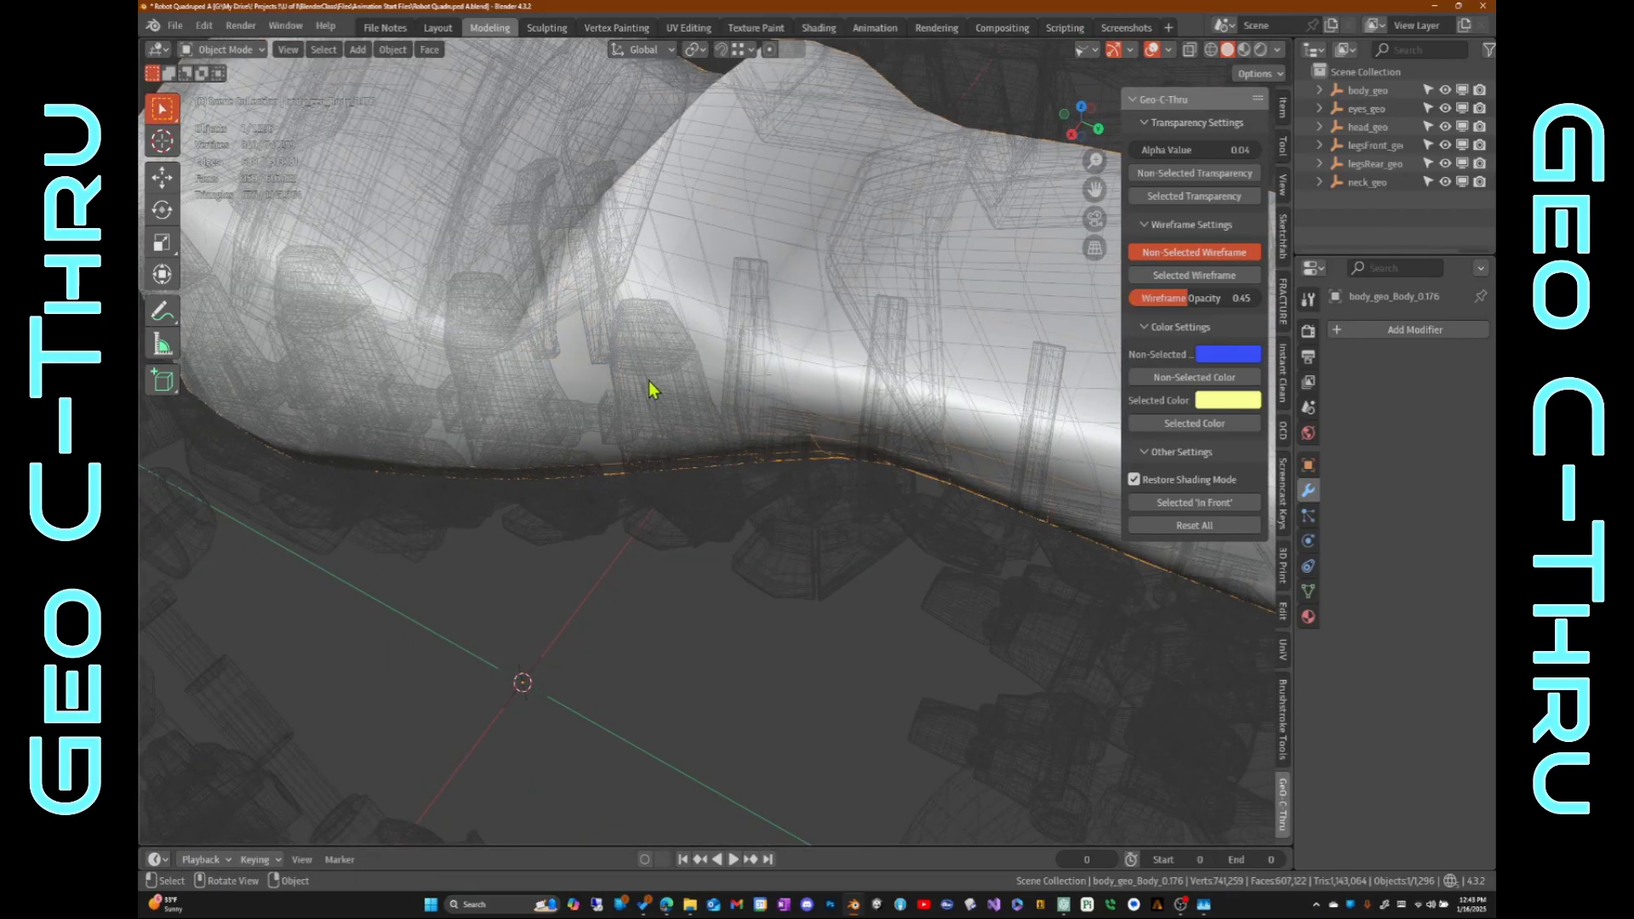
Step: Box-select a group of upper-body parts and switch the wireframe display from non-selected to selected objects
{"action": "left_click", "coordinate": [715, 410]}
{"action": "middle_click_drag", "start_coordinate": [746, 309], "coordinate": [534, 244], "text": "ctrl"}
{"action": "left_click_drag", "start_coordinate": [536, 251], "coordinate": [683, 407]}
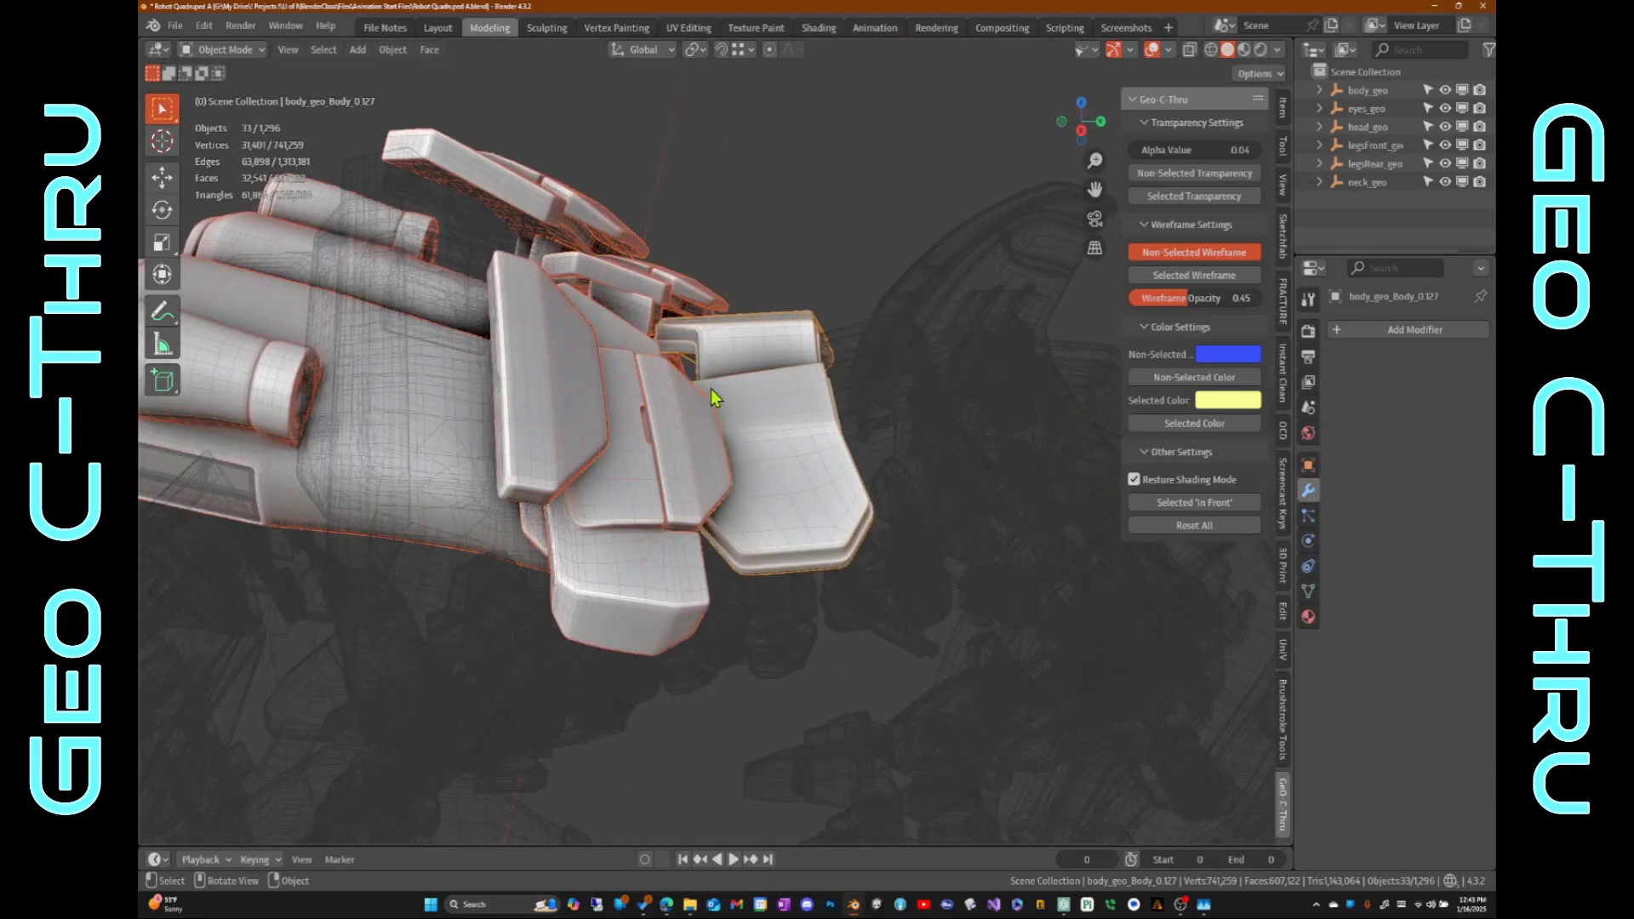
{"action": "middle_click_drag", "start_coordinate": [713, 405], "coordinate": [264, 85]}
{"action": "left_click", "coordinate": [249, 90]}
{"action": "middle_click_drag", "start_coordinate": [476, 332], "coordinate": [851, 264]}
{"action": "scroll", "coordinate": [800, 255], "scroll_direction": "down", "scroll_amount": 3}
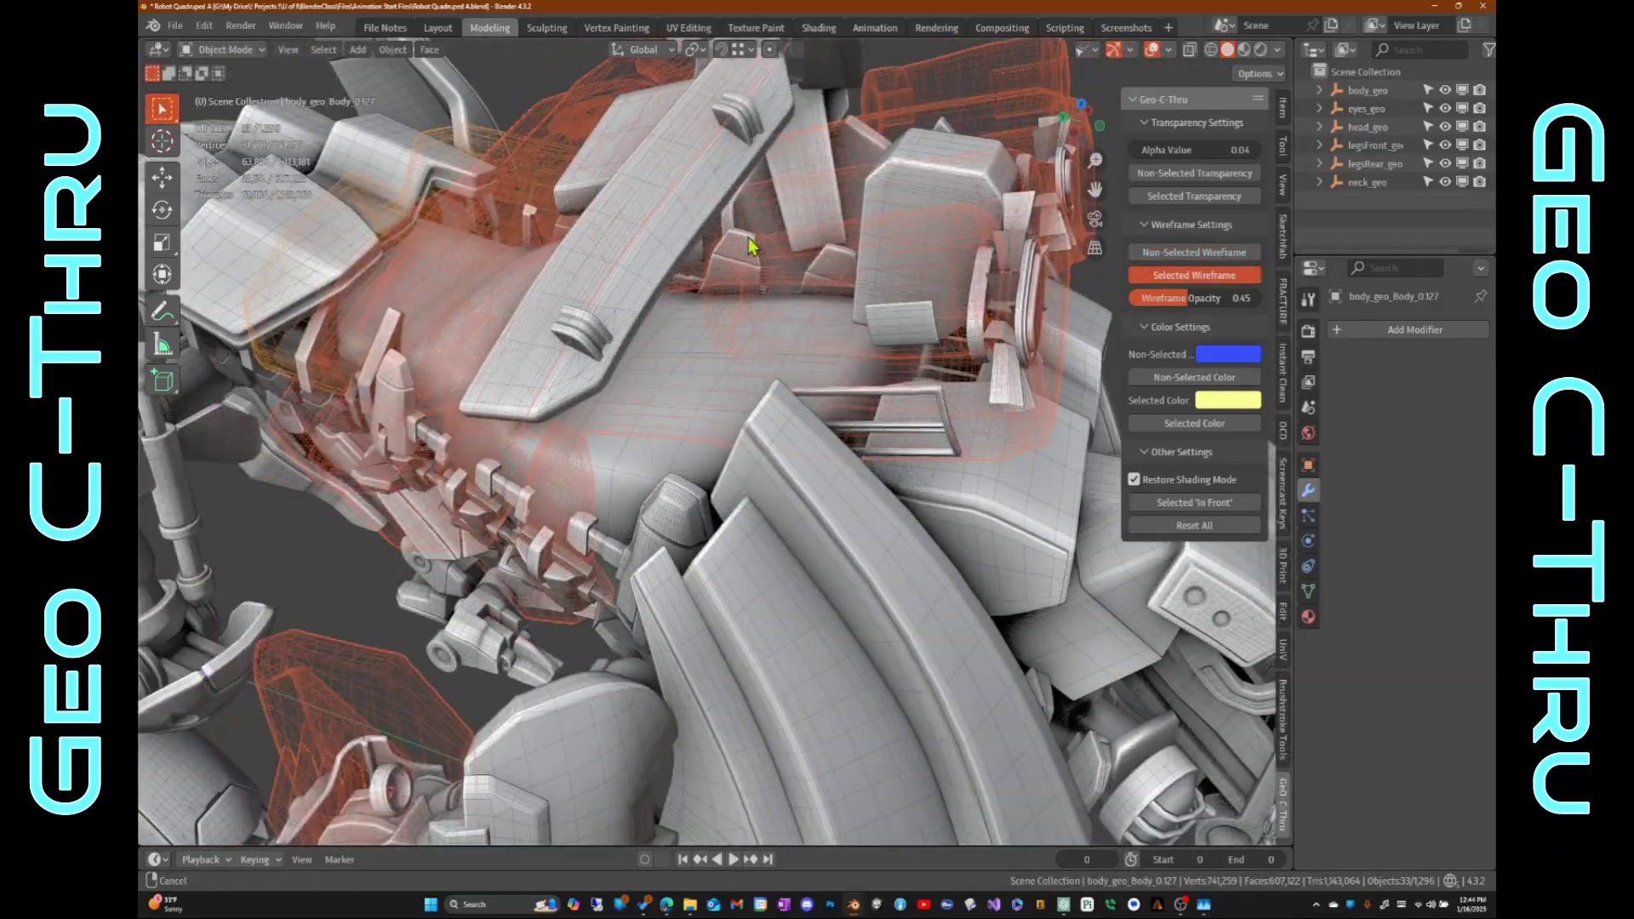
Step: Add more upper-body and front armour parts to the selection and turn on Selected Color
{"action": "scroll", "coordinate": [751, 245], "scroll_direction": "down", "scroll_amount": 6}
{"action": "middle_click_drag", "start_coordinate": [796, 284], "coordinate": [838, 254]}
{"action": "left_click_drag", "start_coordinate": [691, 124], "coordinate": [906, 263], "text": "shift"}
{"action": "middle_click_drag", "start_coordinate": [800, 281], "coordinate": [687, 257]}
{"action": "scroll", "coordinate": [649, 214], "scroll_direction": "up", "scroll_amount": 2}
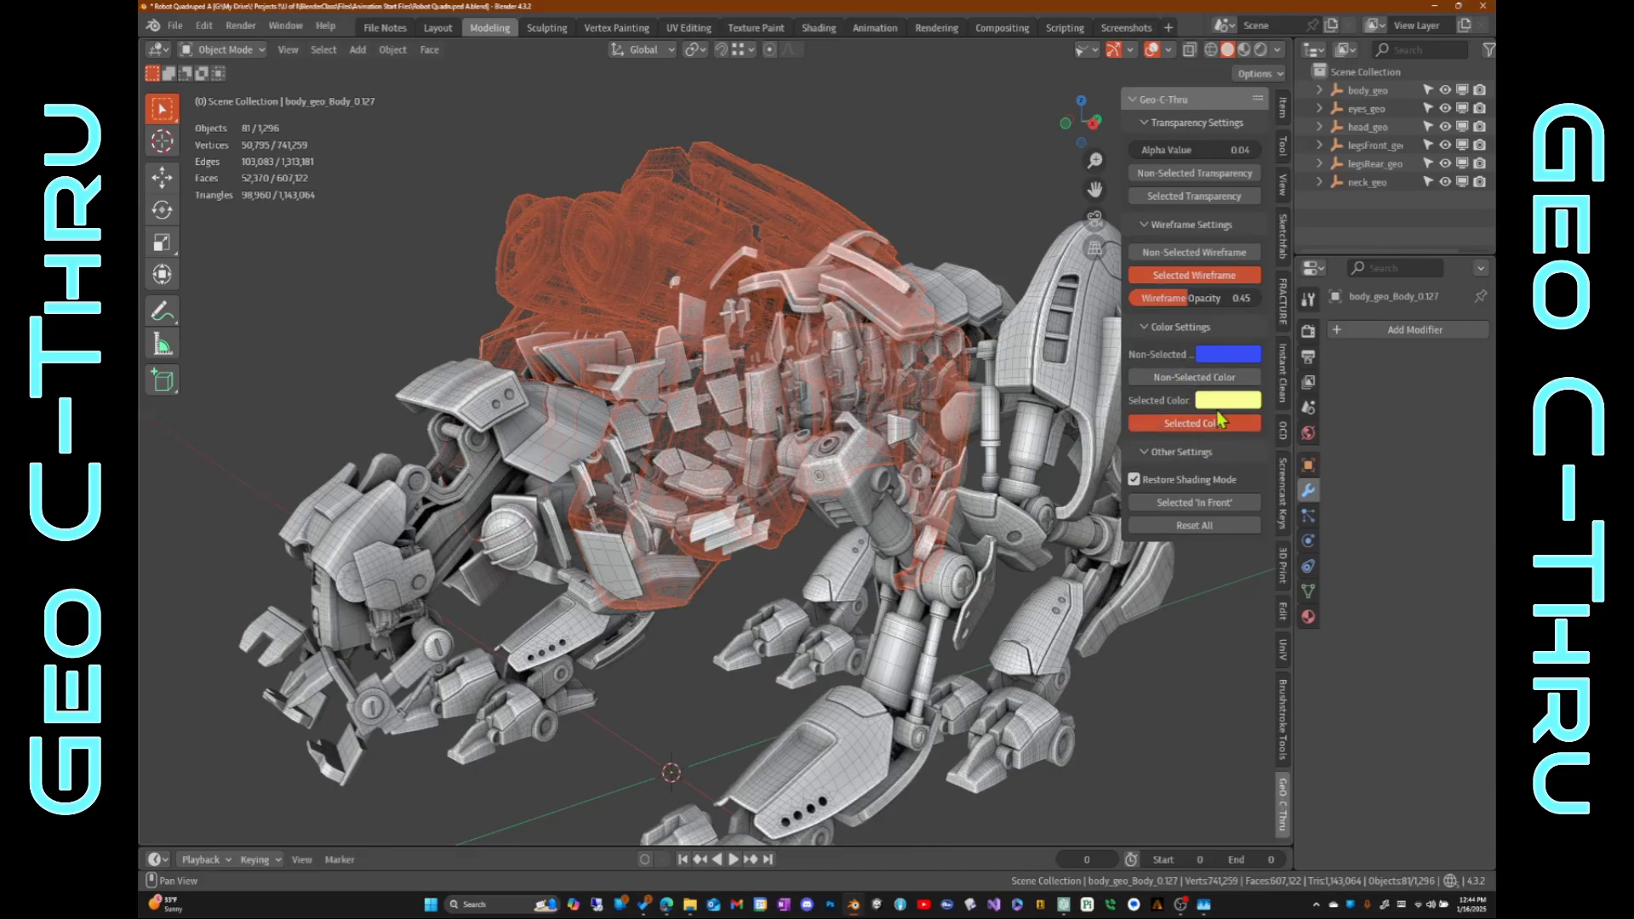
Step: Turn on Non-Selected Color and change that colour to a dark olive grey
{"action": "left_click", "coordinate": [1217, 378]}
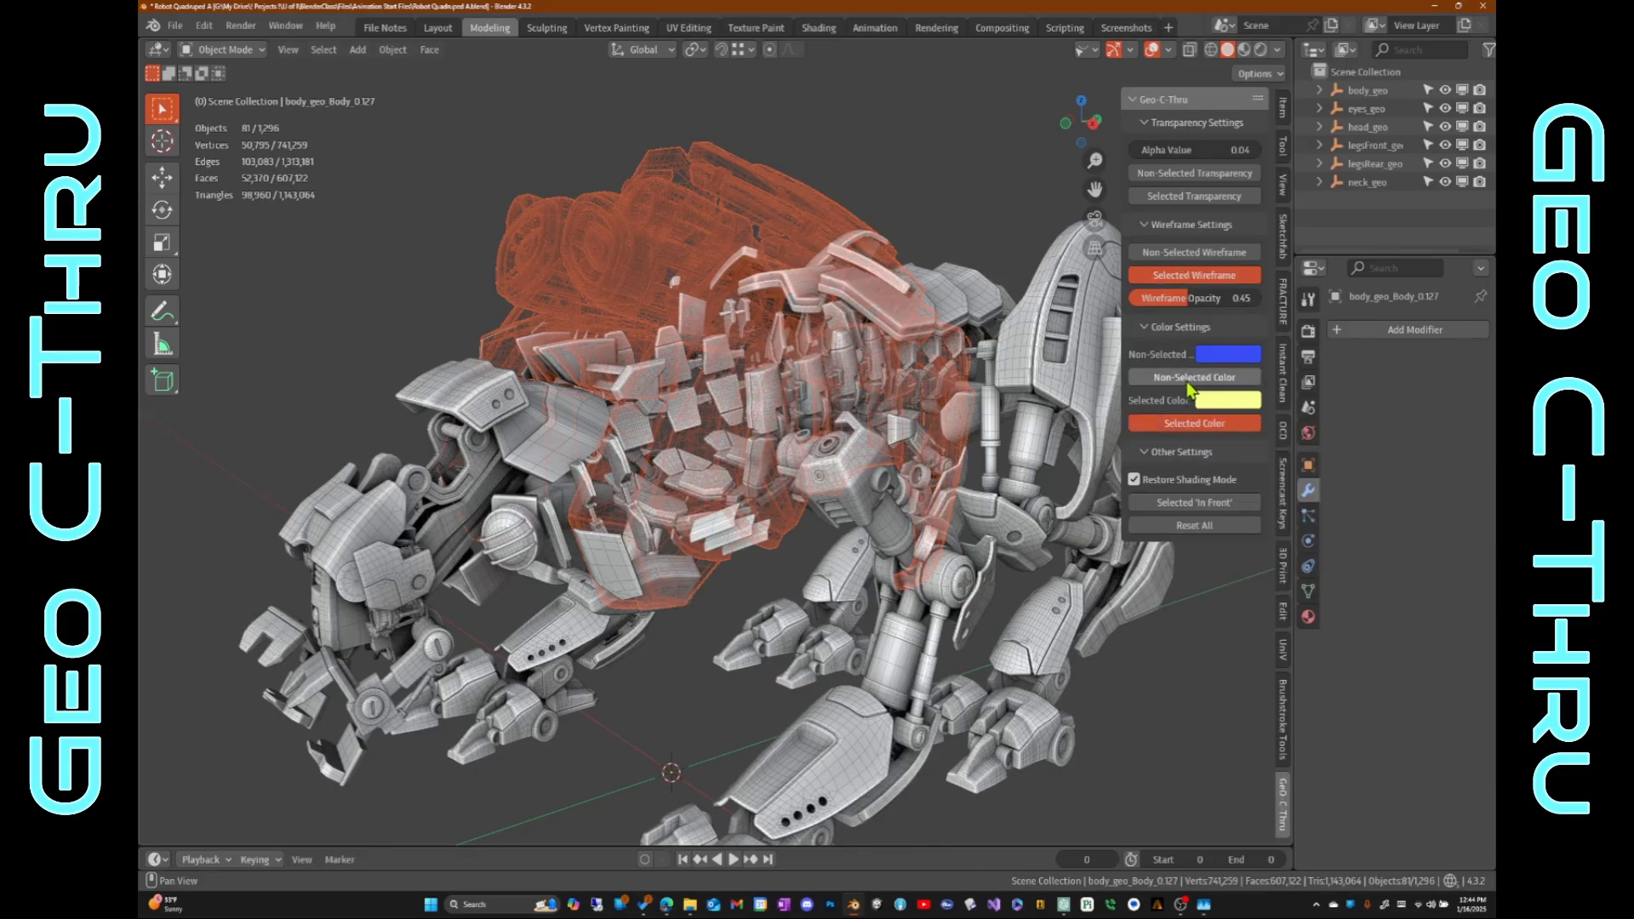
{"action": "middle_click_drag", "start_coordinate": [1062, 335], "coordinate": [1174, 349]}
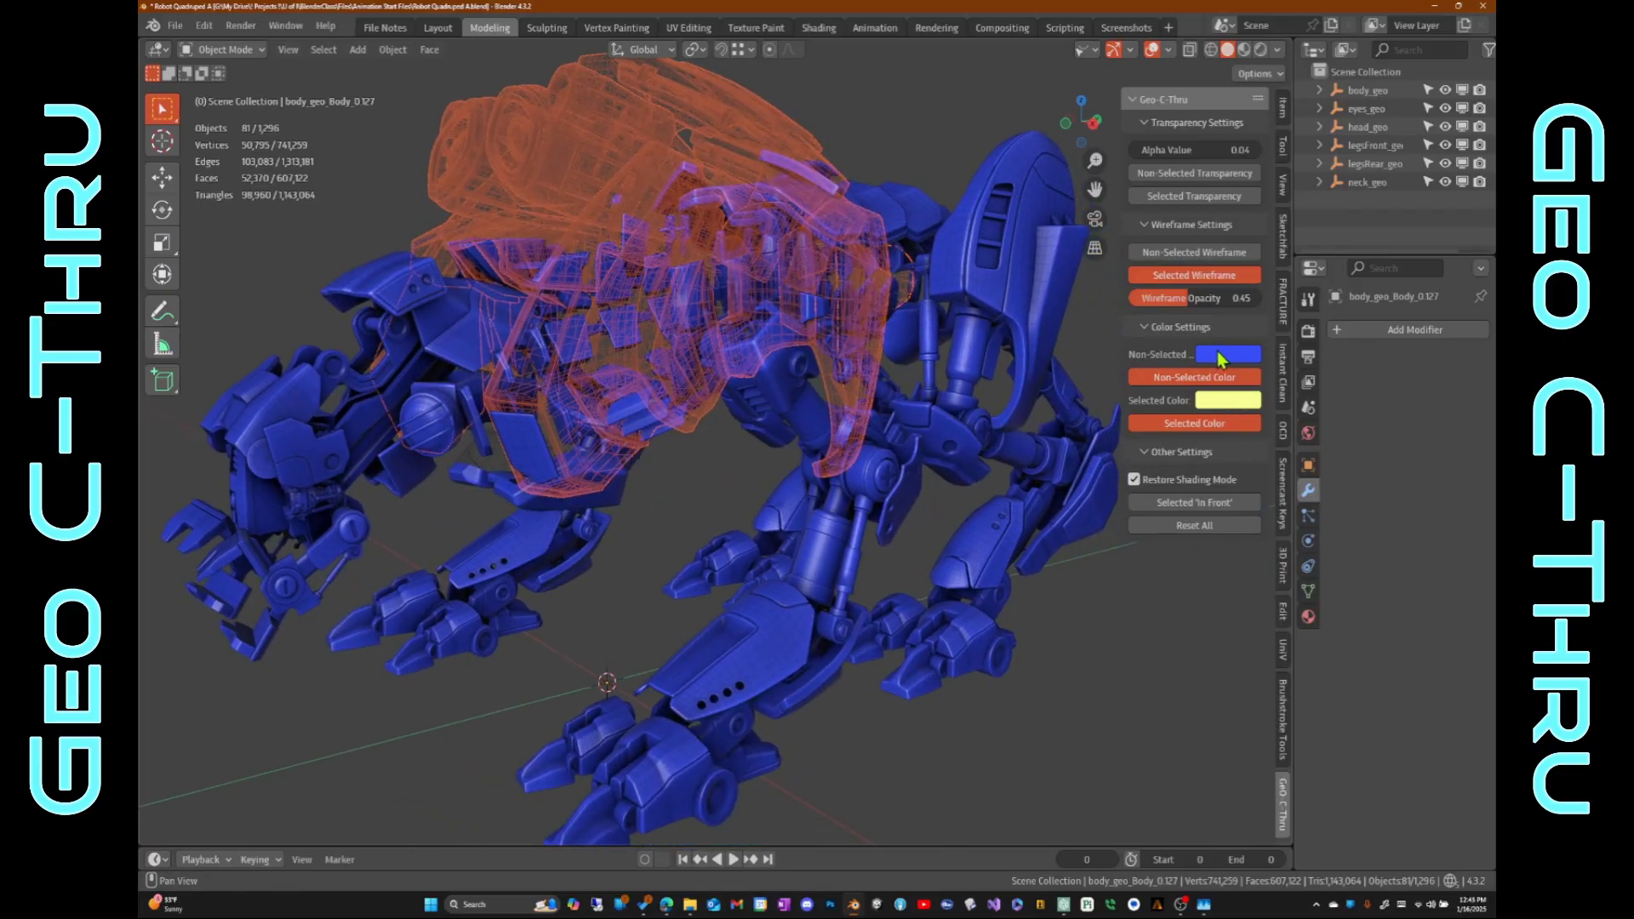
{"action": "left_click", "coordinate": [1218, 354]}
{"action": "left_click", "coordinate": [1247, 128]}
{"action": "mouse_move", "coordinate": [1245, 122]}
{"action": "left_mouse_down"}
{"action": "mouse_move", "coordinate": [1278, 153]}
{"action": "mouse_move", "coordinate": [1268, 192]}
{"action": "mouse_move", "coordinate": [1272, 155]}
{"action": "mouse_move", "coordinate": [1251, 139]}
{"action": "left_mouse_up"}
{"action": "left_click_drag", "start_coordinate": [1358, 118], "coordinate": [1360, 186]}
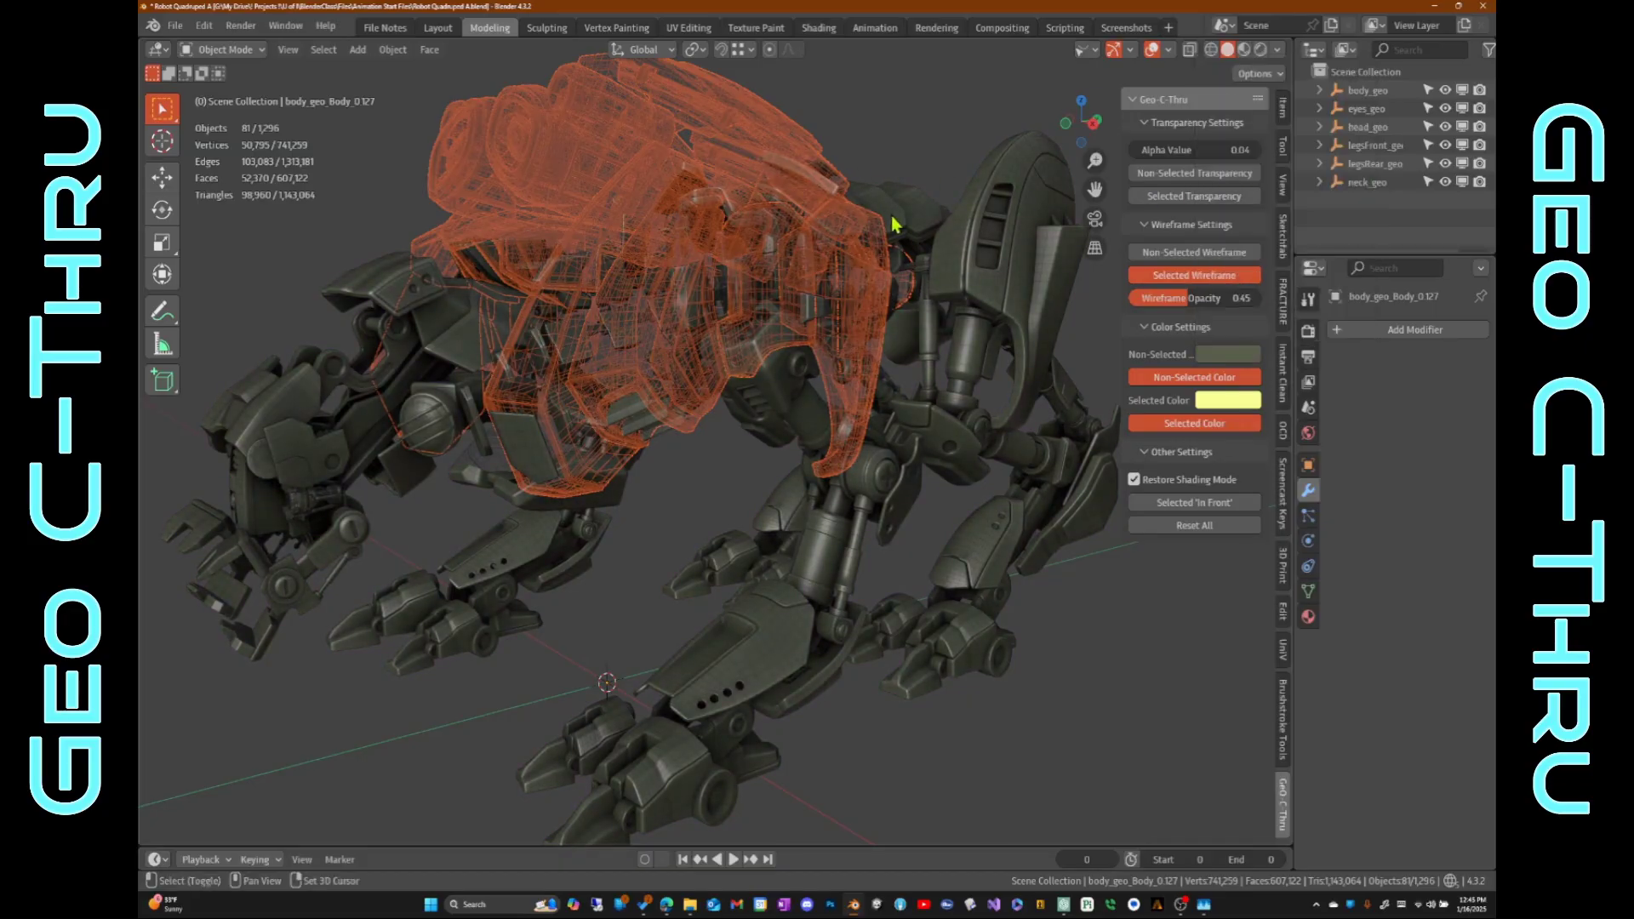
{"action": "middle_click_drag", "start_coordinate": [892, 221], "coordinate": [923, 283], "text": "shift"}
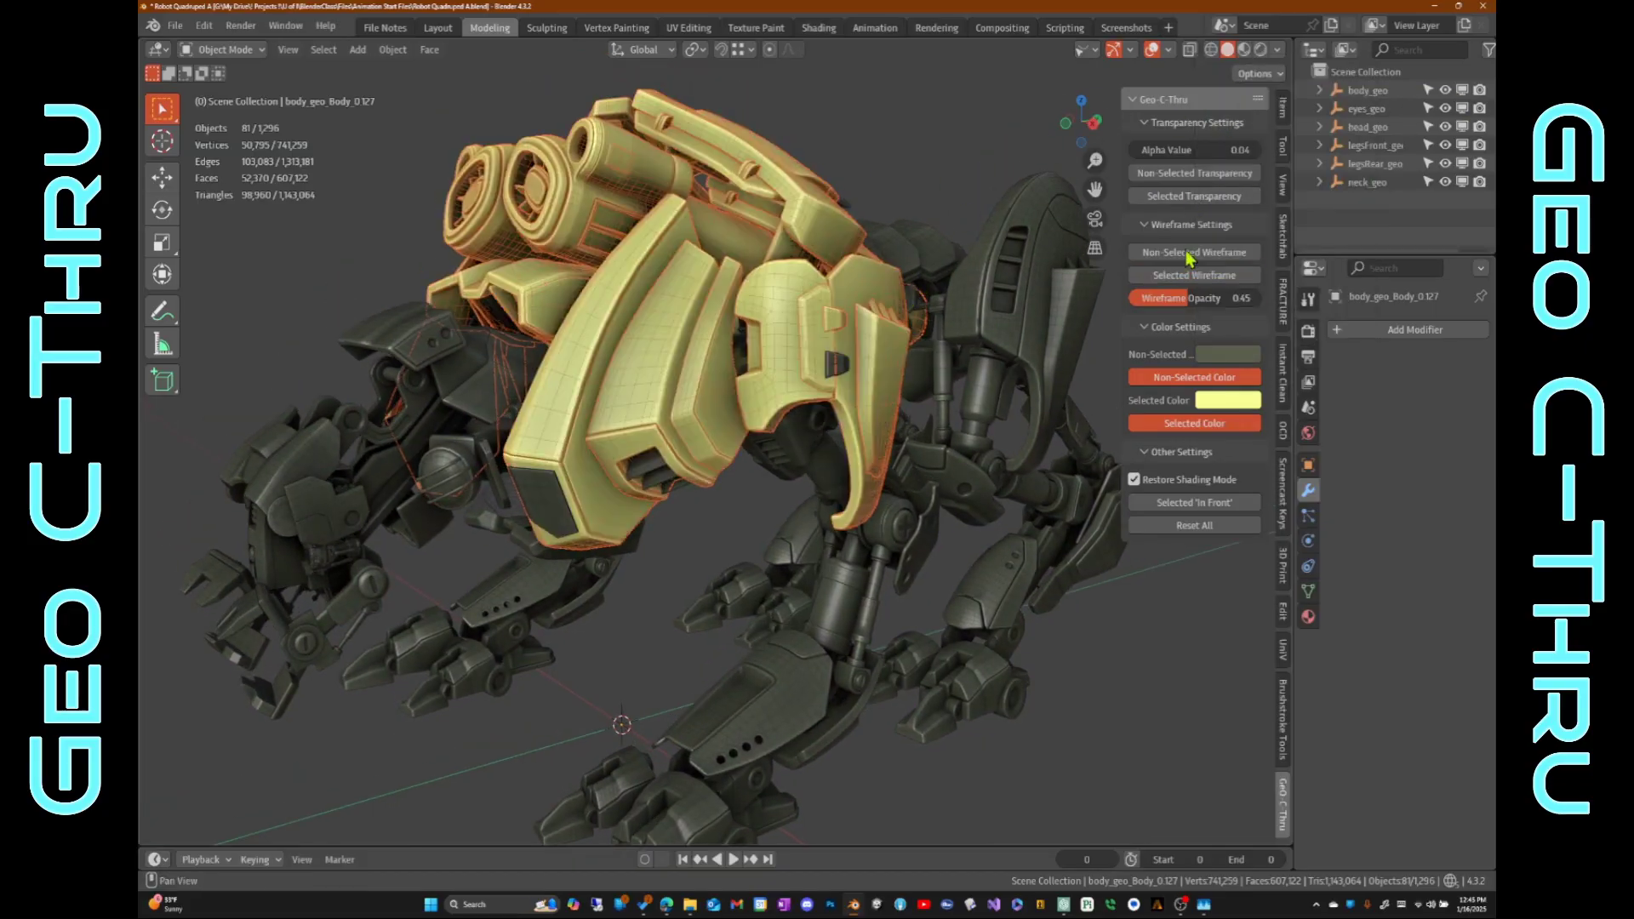
Step: Turn off Selected Wireframe and adjust the Selected Color
{"action": "left_click", "coordinate": [1189, 275]}
{"action": "left_click", "coordinate": [1228, 400]}
{"action": "left_click_drag", "start_coordinate": [1277, 242], "coordinate": [1290, 249]}
{"action": "scroll", "coordinate": [1005, 319], "scroll_direction": "down", "scroll_amount": 2}
Step: Box-select different groups of robot parts from several angles to check how the selected colour follows the selection
{"action": "middle_click_drag", "start_coordinate": [1005, 319], "coordinate": [770, 358]}
{"action": "left_click_drag", "start_coordinate": [771, 358], "coordinate": [800, 400]}
{"action": "middle_click_drag", "start_coordinate": [800, 400], "coordinate": [522, 318]}
{"action": "left_click_drag", "start_coordinate": [521, 317], "coordinate": [459, 374]}
{"action": "middle_click_drag", "start_coordinate": [459, 374], "coordinate": [528, 336]}
{"action": "left_click_drag", "start_coordinate": [528, 335], "coordinate": [562, 366]}
{"action": "middle_click_drag", "start_coordinate": [562, 366], "coordinate": [696, 341]}
{"action": "left_click_drag", "start_coordinate": [819, 183], "coordinate": [924, 330]}
{"action": "middle_click_drag", "start_coordinate": [923, 331], "coordinate": [721, 339], "text": "shift"}
Step: Set the Selected Color to light blue and enable Non-Selected Transparency with an Alpha Value of 0.25
{"action": "left_click", "coordinate": [1226, 401]}
{"action": "left_click_drag", "start_coordinate": [1259, 243], "coordinate": [1297, 139]}
{"action": "middle_click_drag", "start_coordinate": [659, 247], "coordinate": [749, 289], "text": "shift"}
{"action": "left_click", "coordinate": [1194, 173]}
{"action": "left_click_drag", "start_coordinate": [1194, 150], "coordinate": [1217, 150]}
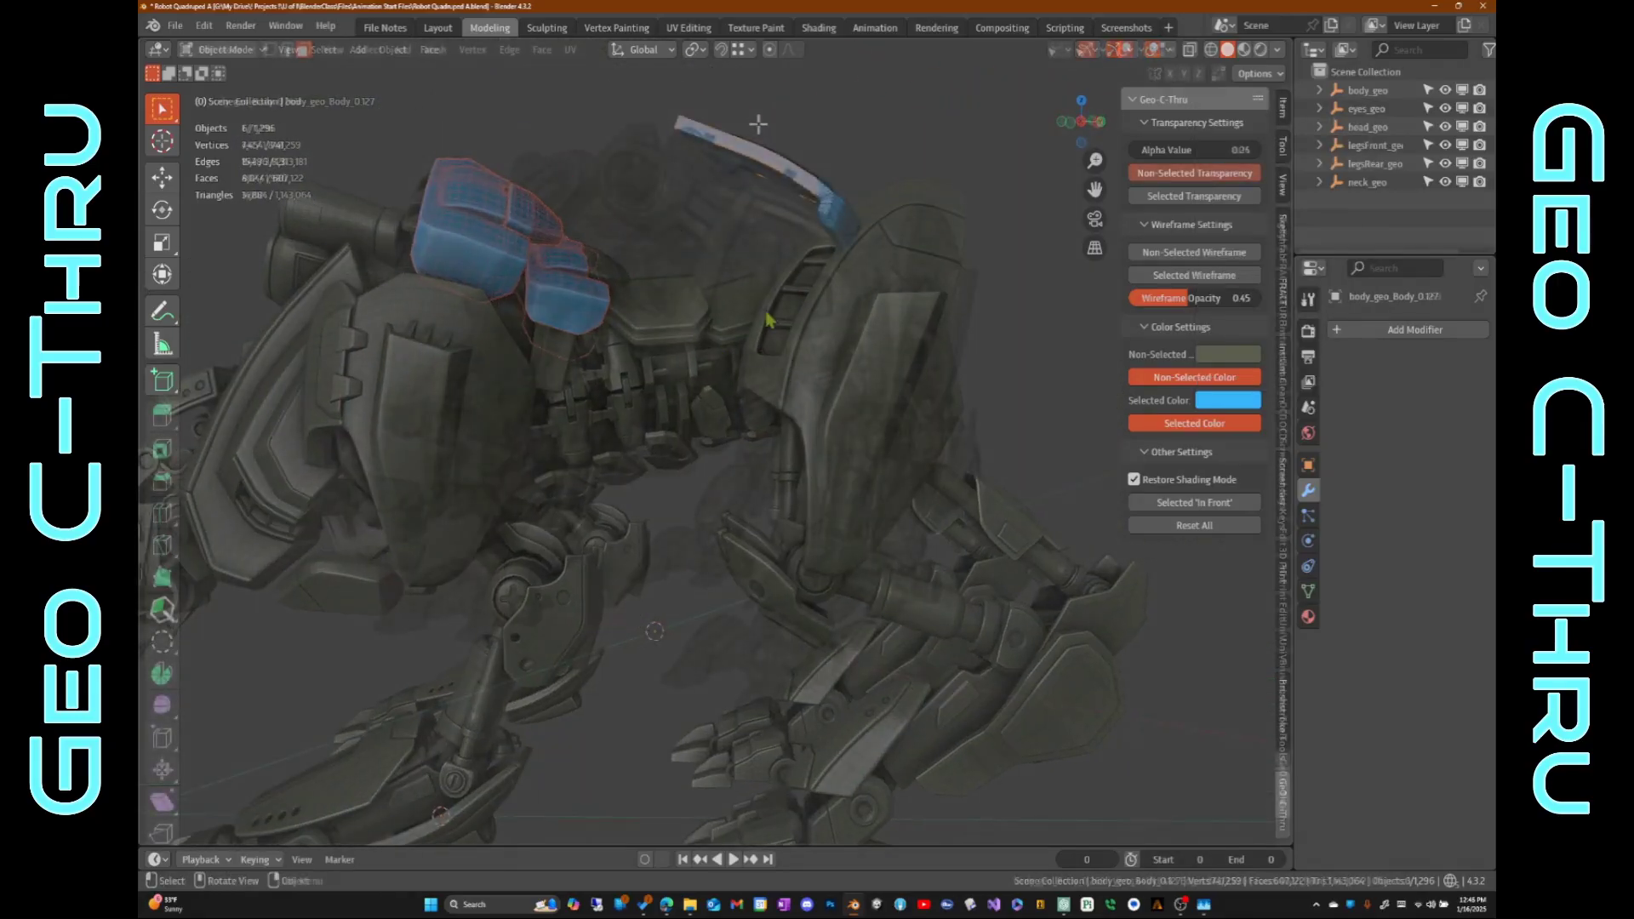
Step: Open the curved fin panel on the robot's back in Edit Mode and inspect its faces from several angles
{"action": "left_click", "coordinate": [759, 124]}
{"action": "key", "text": "Tab"}
{"action": "middle_click_drag", "start_coordinate": [821, 191], "coordinate": [641, 321]}
{"action": "scroll", "coordinate": [813, 144], "scroll_direction": "up", "scroll_amount": 3}
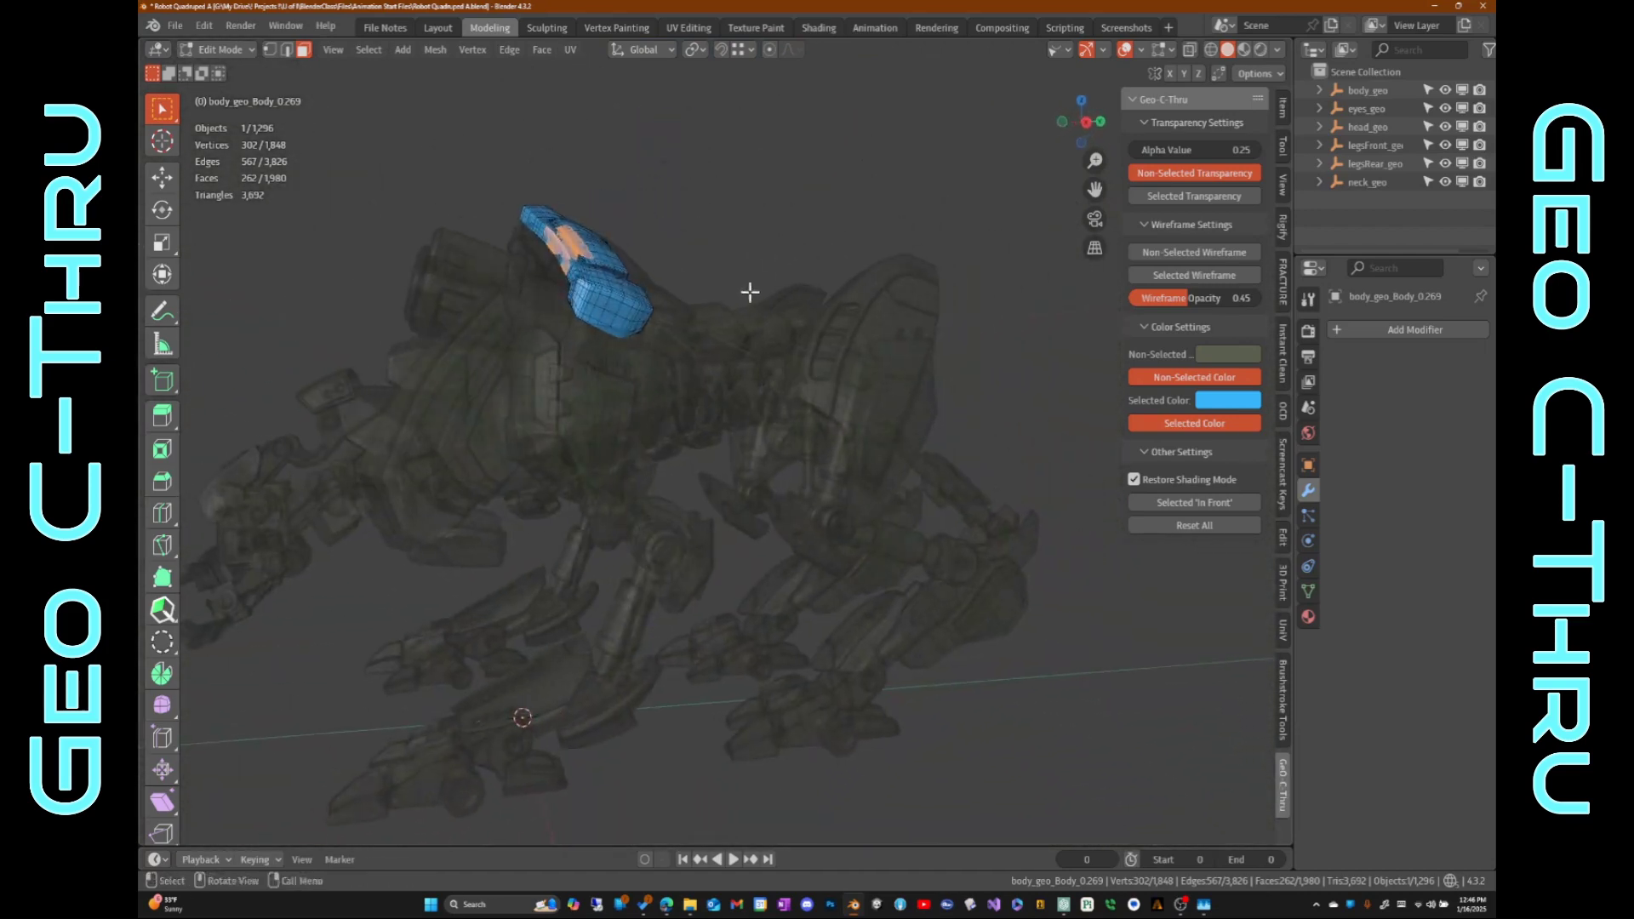
{"action": "middle_click_drag", "start_coordinate": [856, 191], "coordinate": [838, 213]}
{"action": "scroll", "coordinate": [660, 228], "scroll_direction": "up", "scroll_amount": 4}
{"action": "middle_click_drag", "start_coordinate": [660, 229], "coordinate": [674, 273], "text": "shift"}
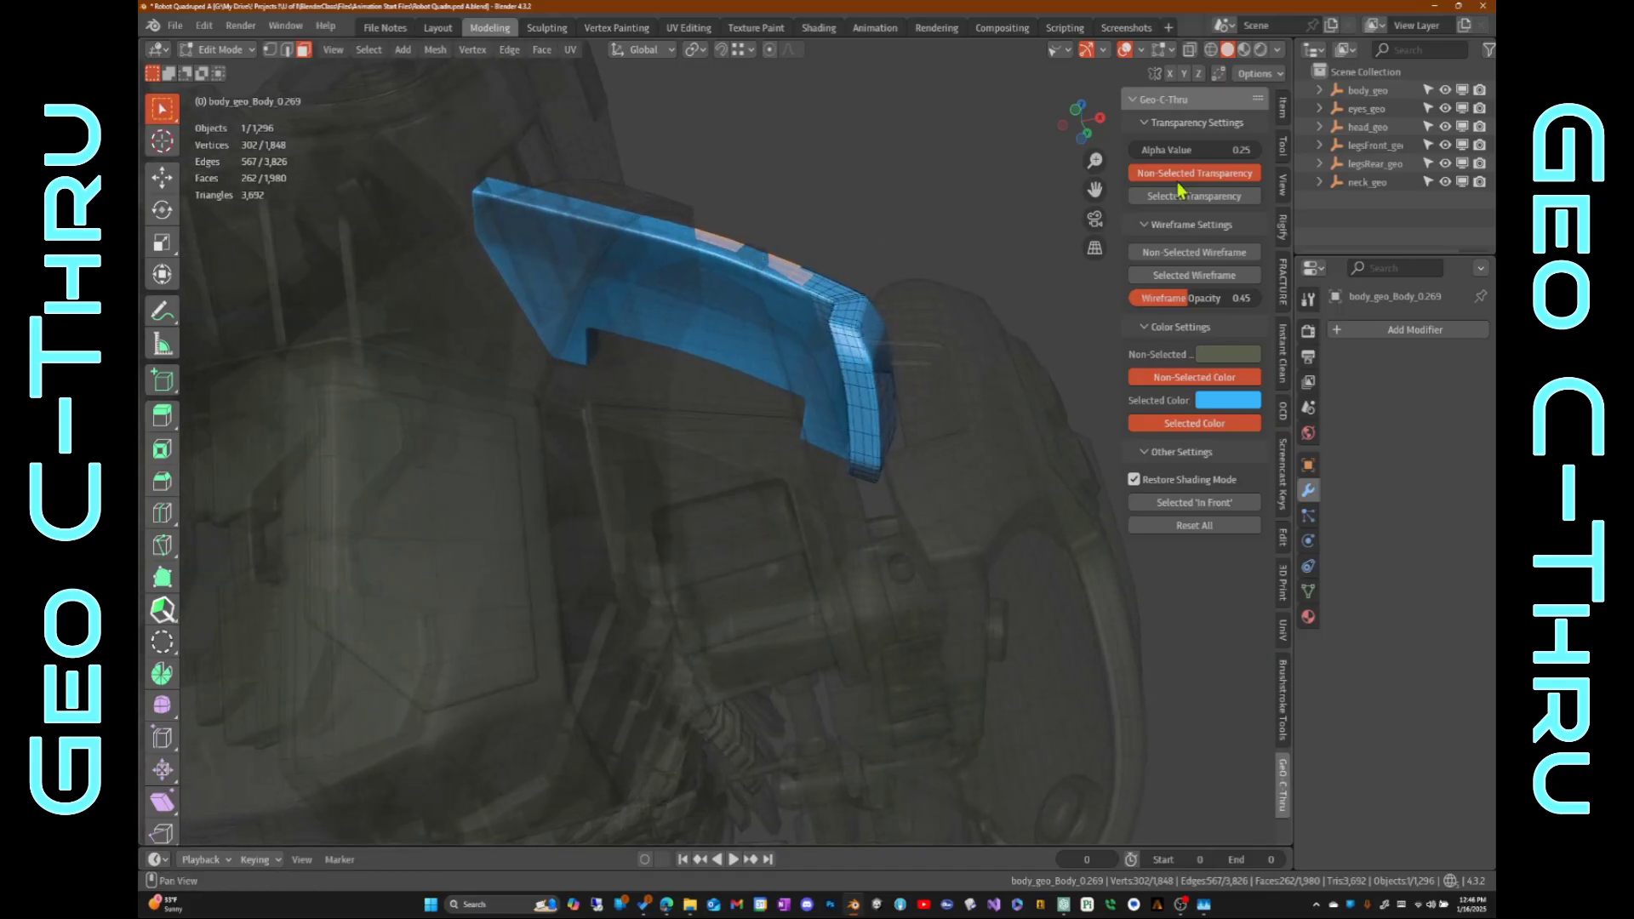
Step: Show non-selected objects as wireframes instead of transparent and select a patch of faces on the fin panel
{"action": "left_click", "coordinate": [1179, 181]}
{"action": "left_click", "coordinate": [1179, 254]}
{"action": "middle_click_drag", "start_coordinate": [735, 368], "coordinate": [708, 309]}
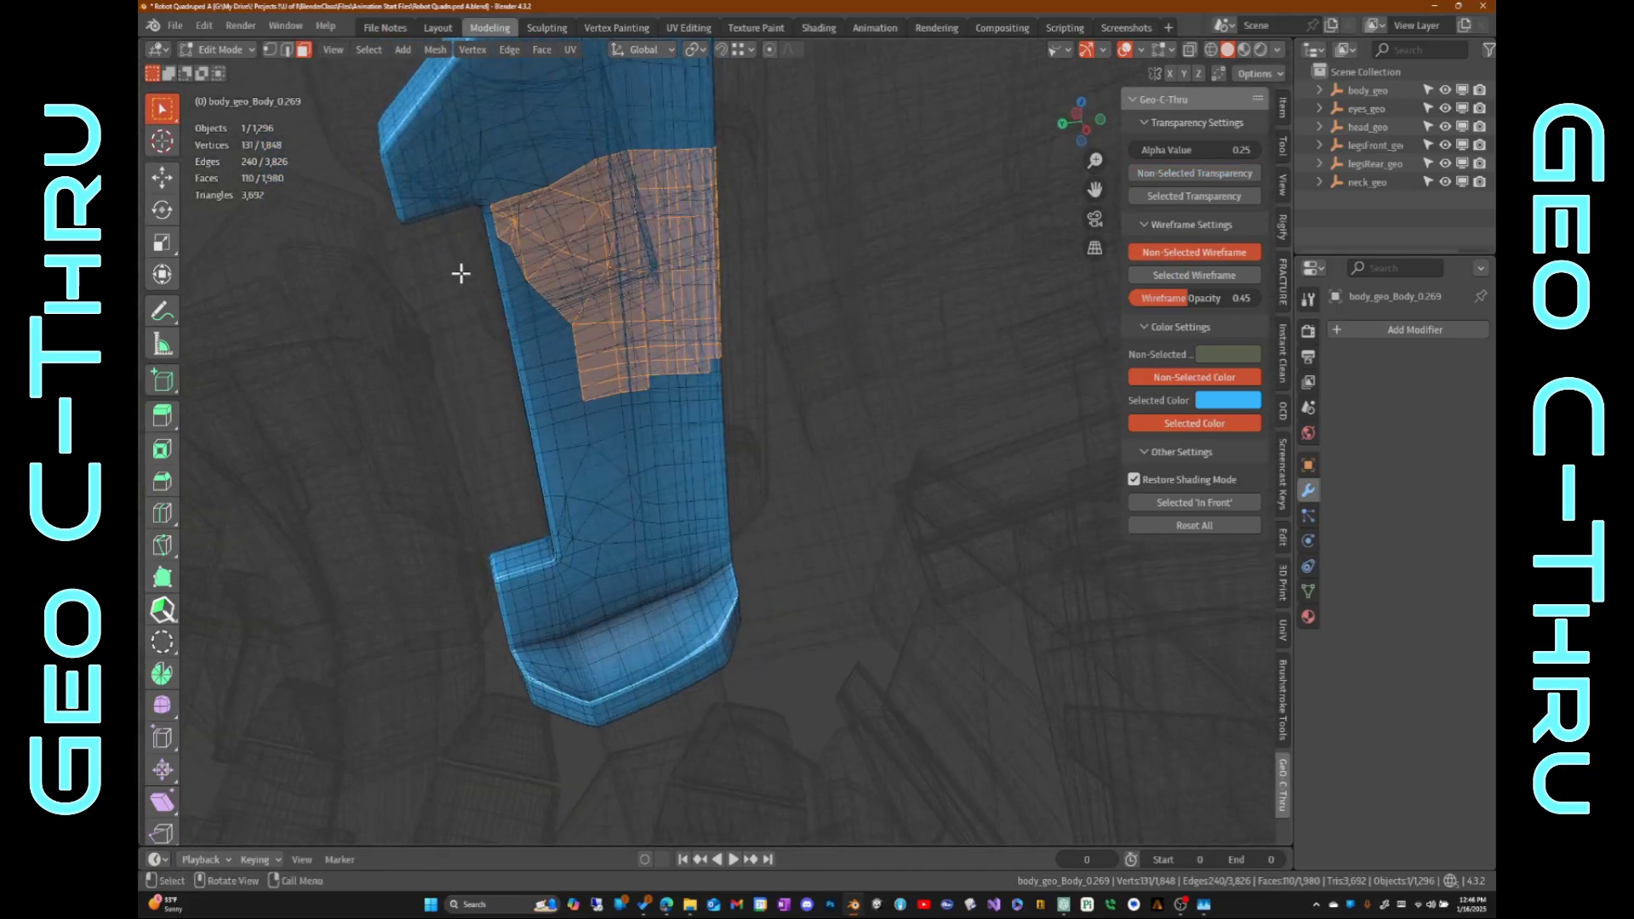
{"action": "middle_click_drag", "start_coordinate": [840, 339], "coordinate": [424, 267]}
Step: Restore Non-Selected Transparency, turn on Selected 'In Front', and return to Object Mode to select the head and cannon parts
{"action": "scroll", "coordinate": [766, 332], "scroll_direction": "down", "scroll_amount": 5}
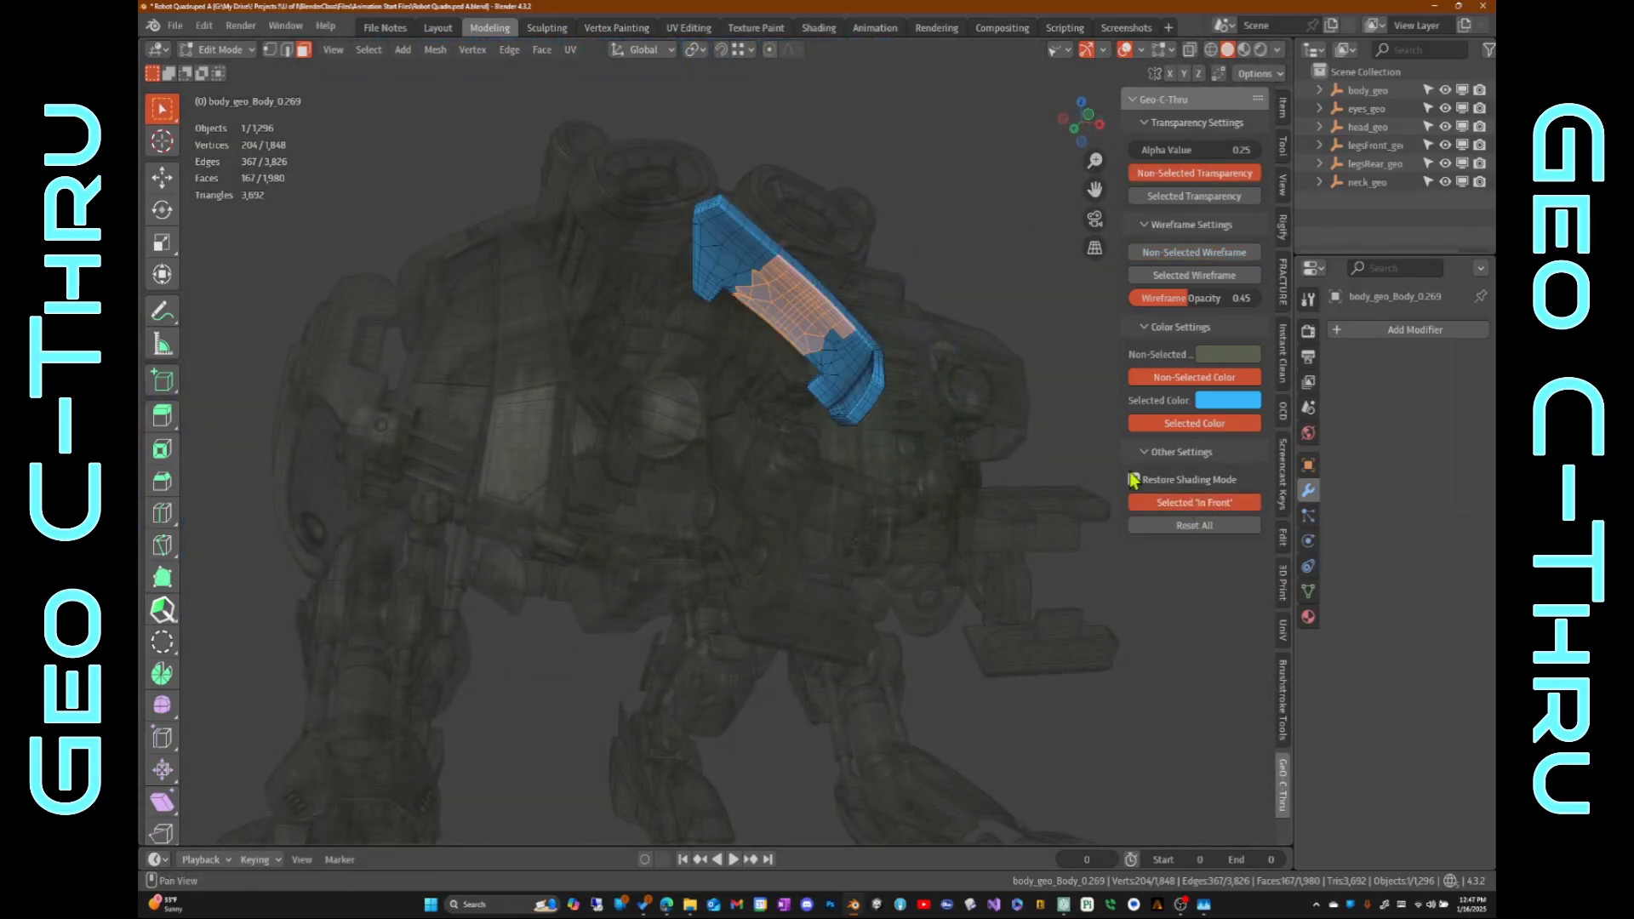
{"action": "middle_click_drag", "start_coordinate": [851, 340], "coordinate": [603, 105]}
{"action": "key", "text": "Tab"}
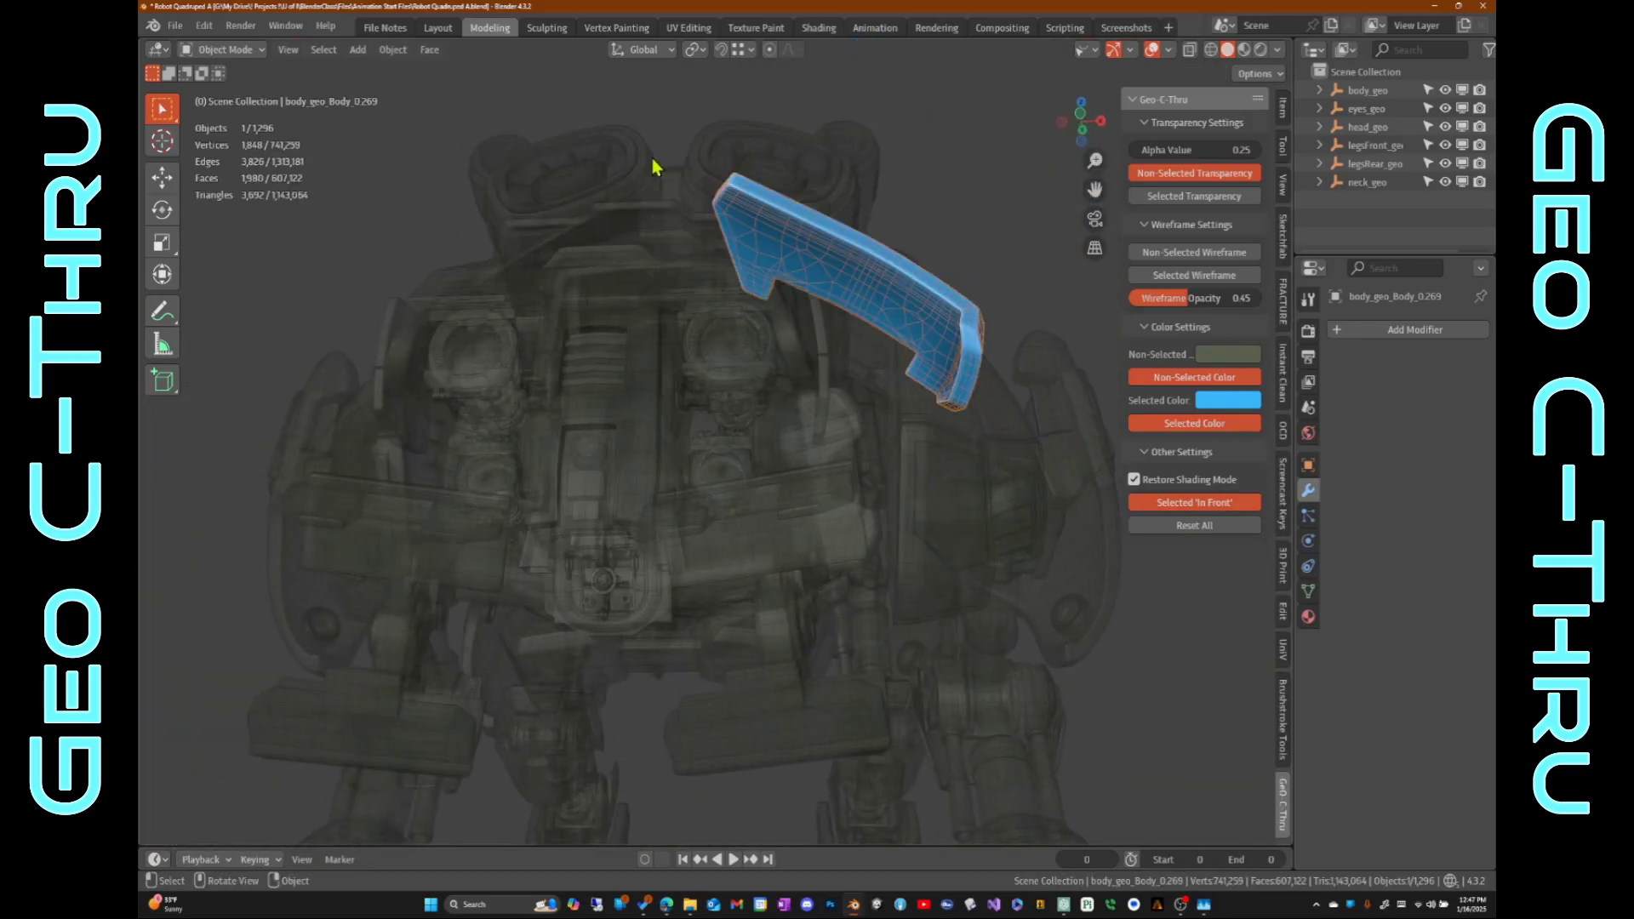
{"action": "scroll", "coordinate": [794, 340], "scroll_direction": "down", "scroll_amount": 4}
{"action": "middle_click_drag", "start_coordinate": [709, 366], "coordinate": [736, 380]}
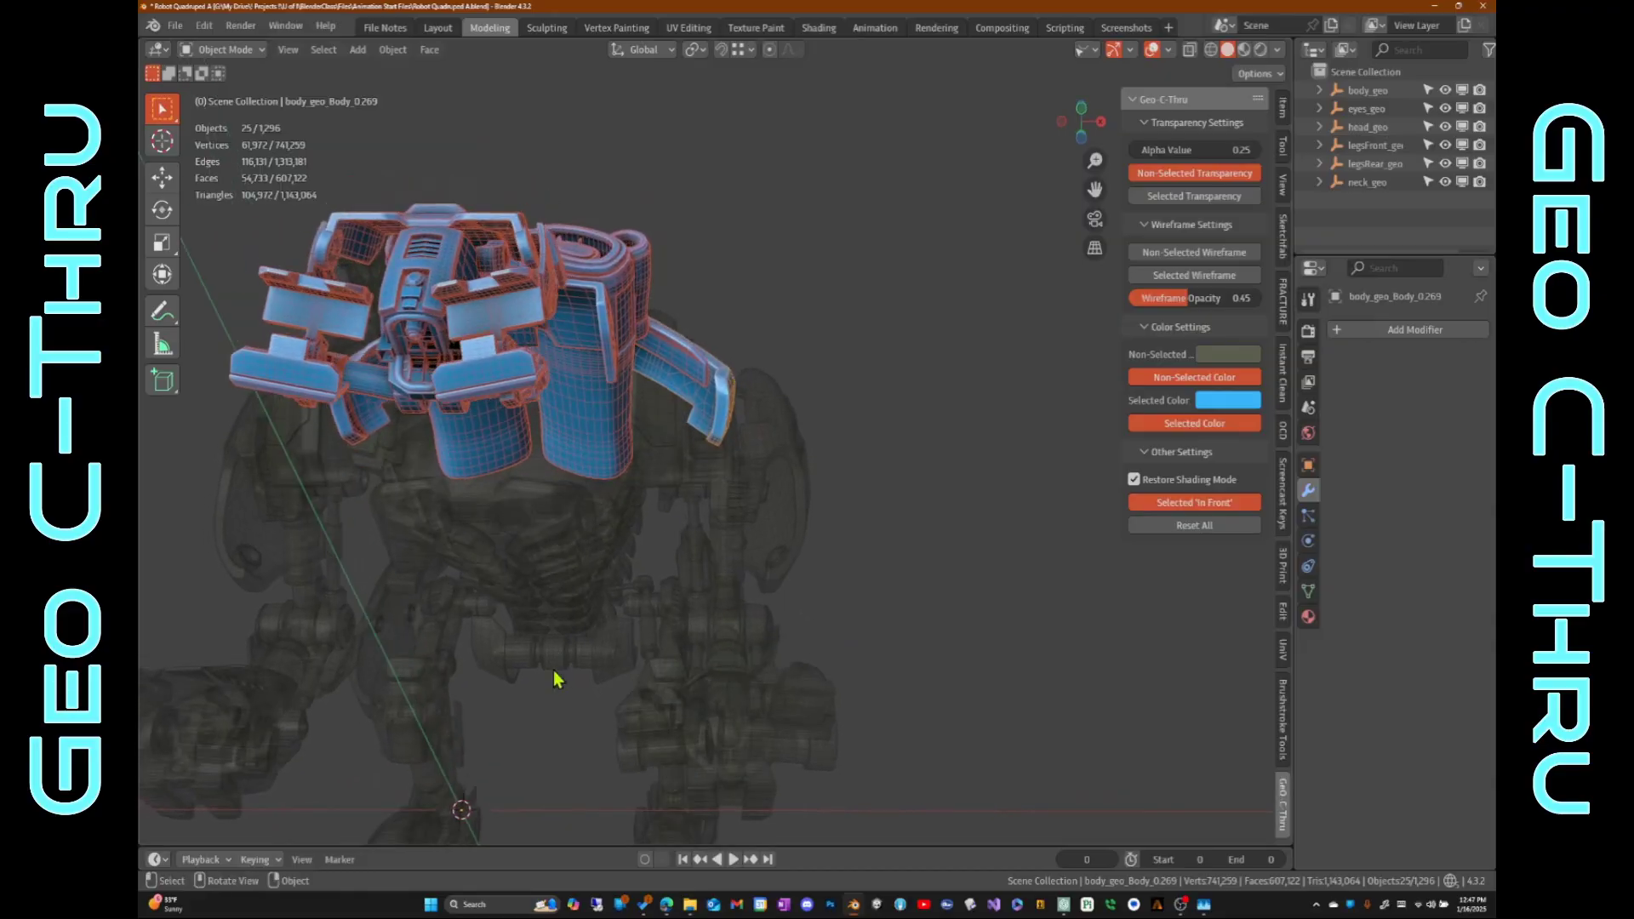